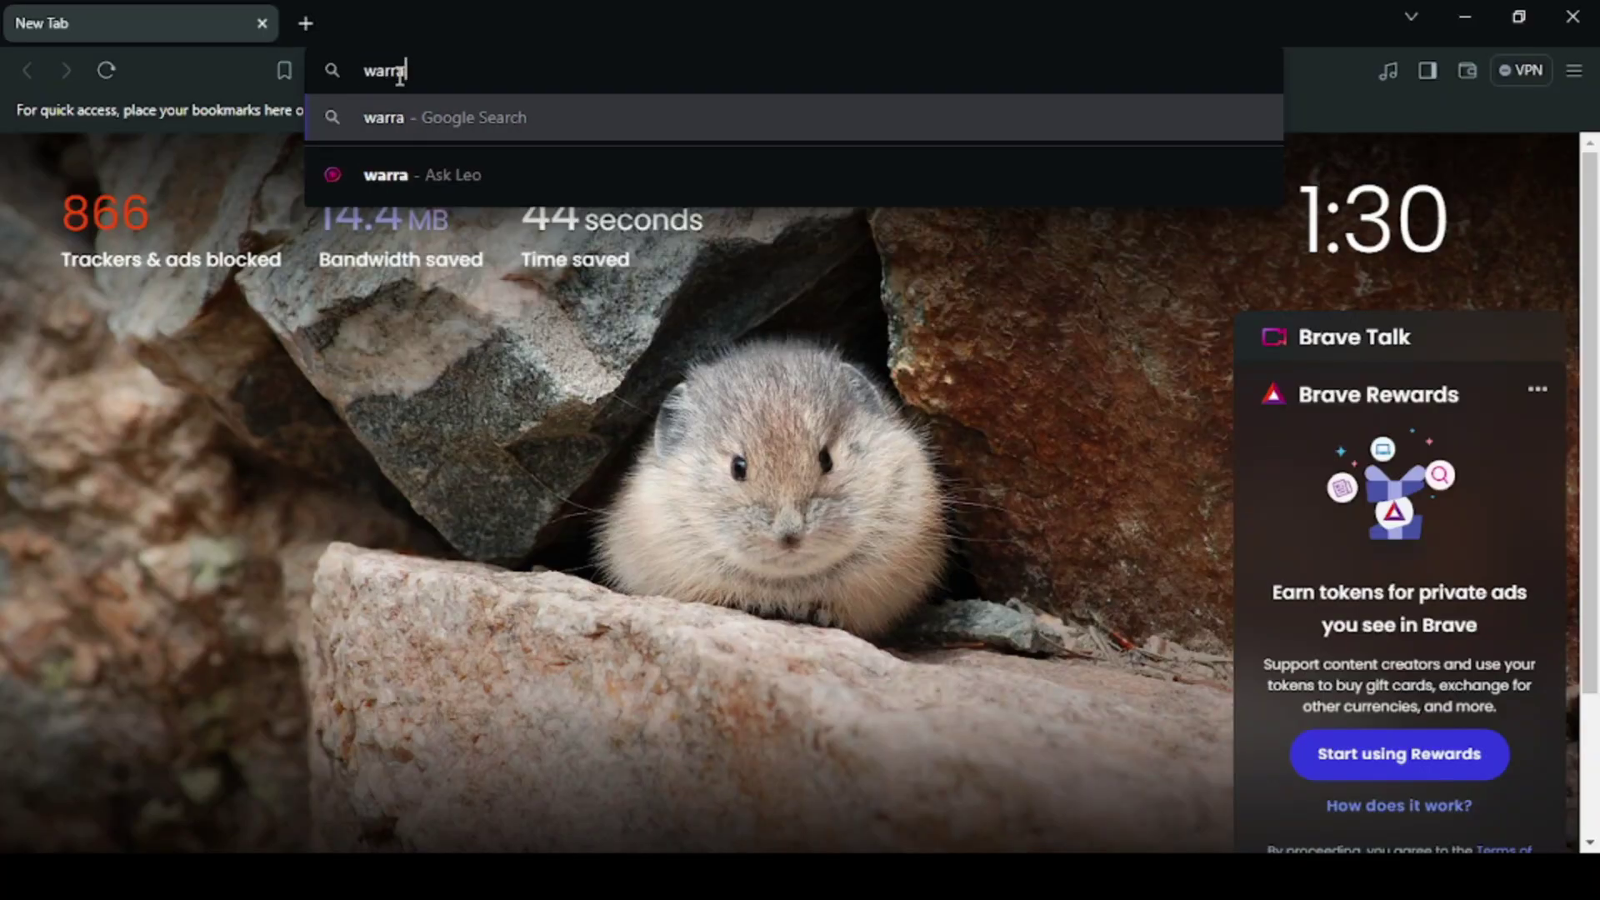
Step: Load warranty.acer.com.ph in Brave
text(nty.acer.)
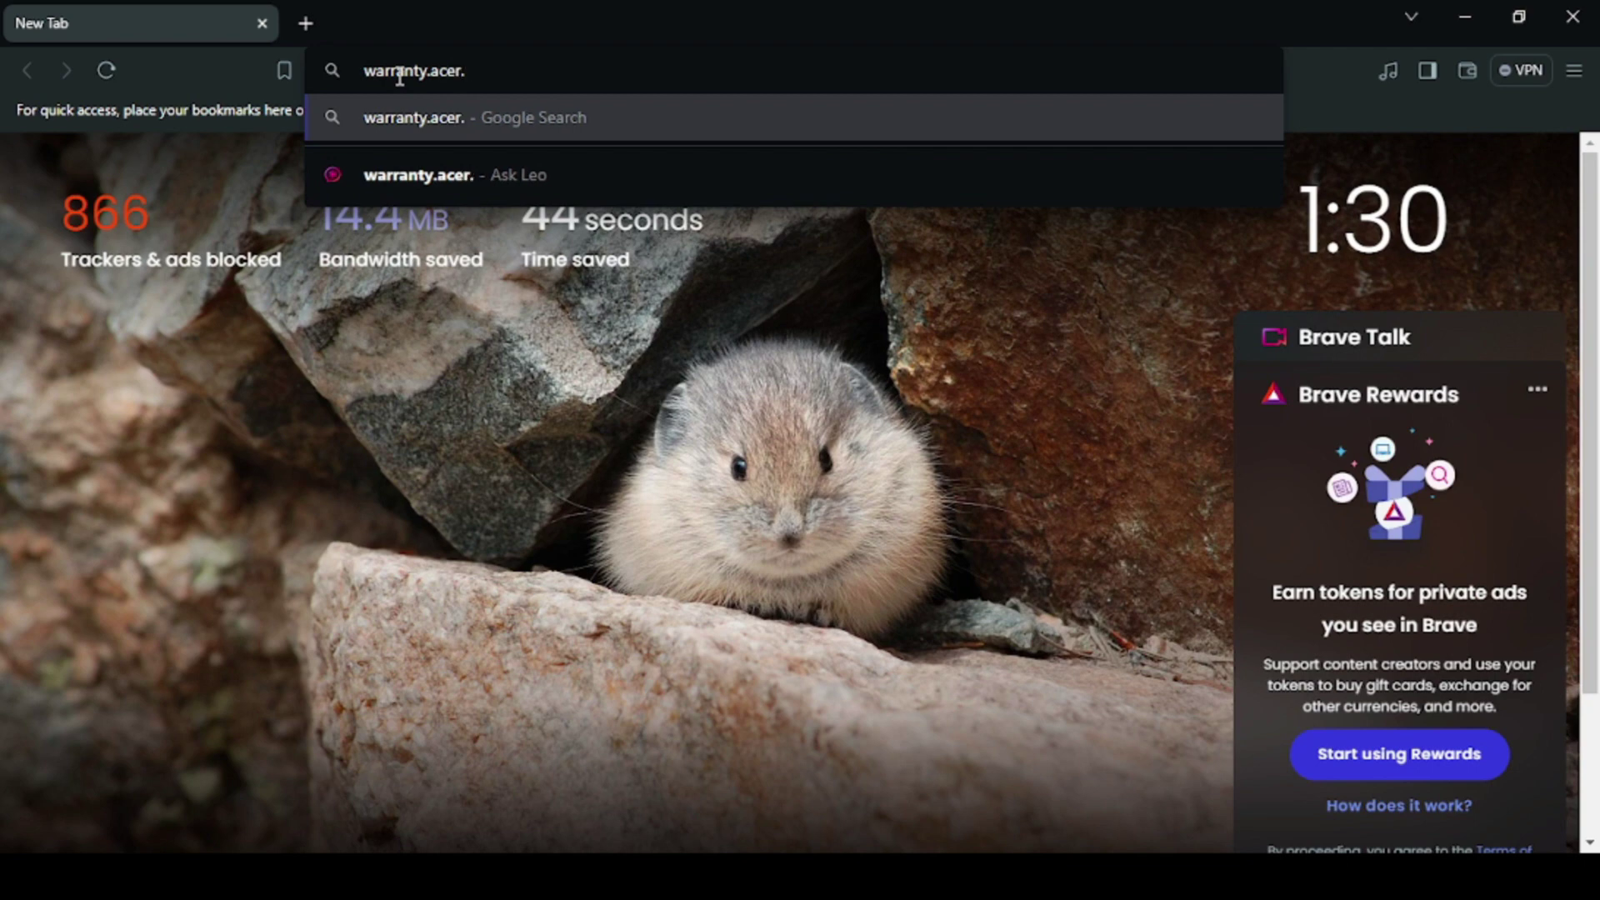
text(com.ph)
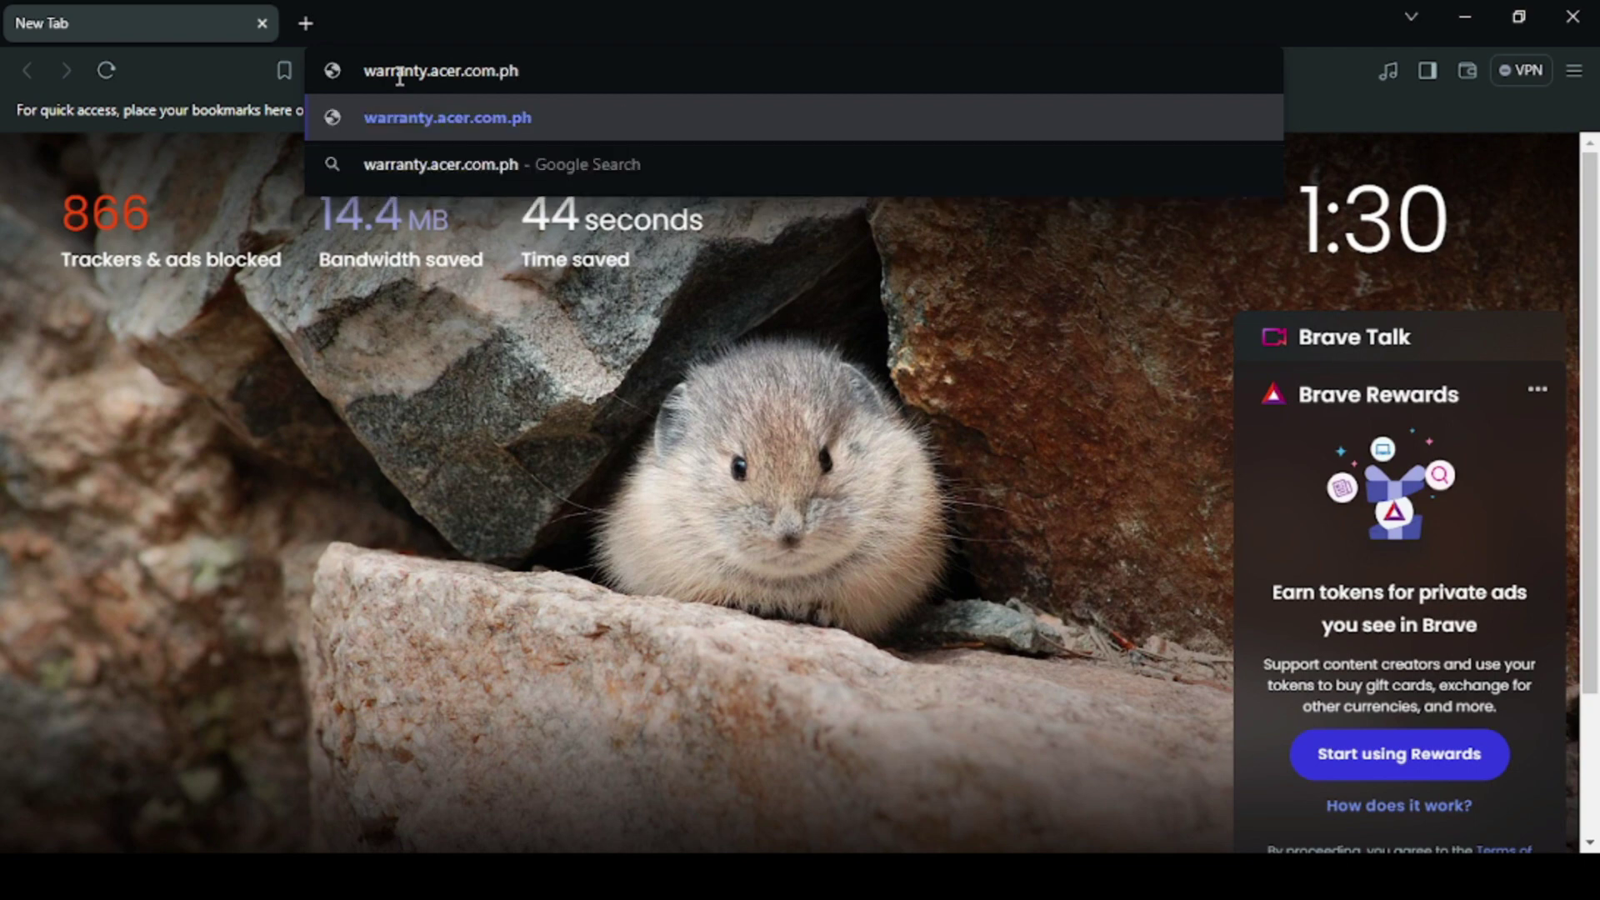
key(Return)
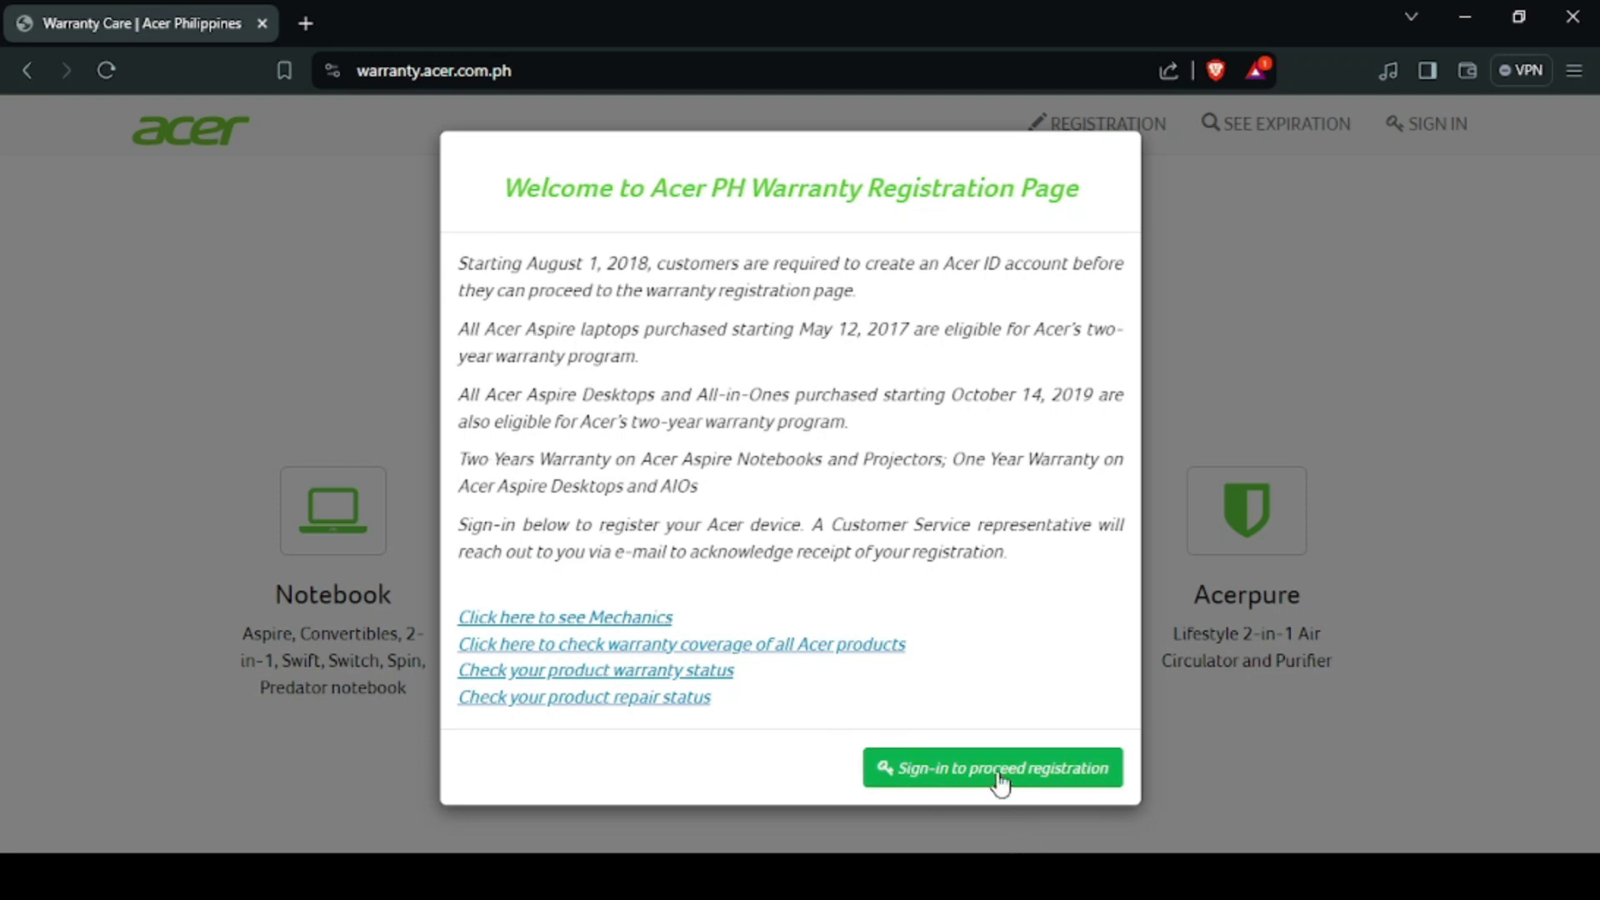
Step: Proceed to sign-in from the welcome notice and choose Continue with Google on the Acer ID page
click(935, 765)
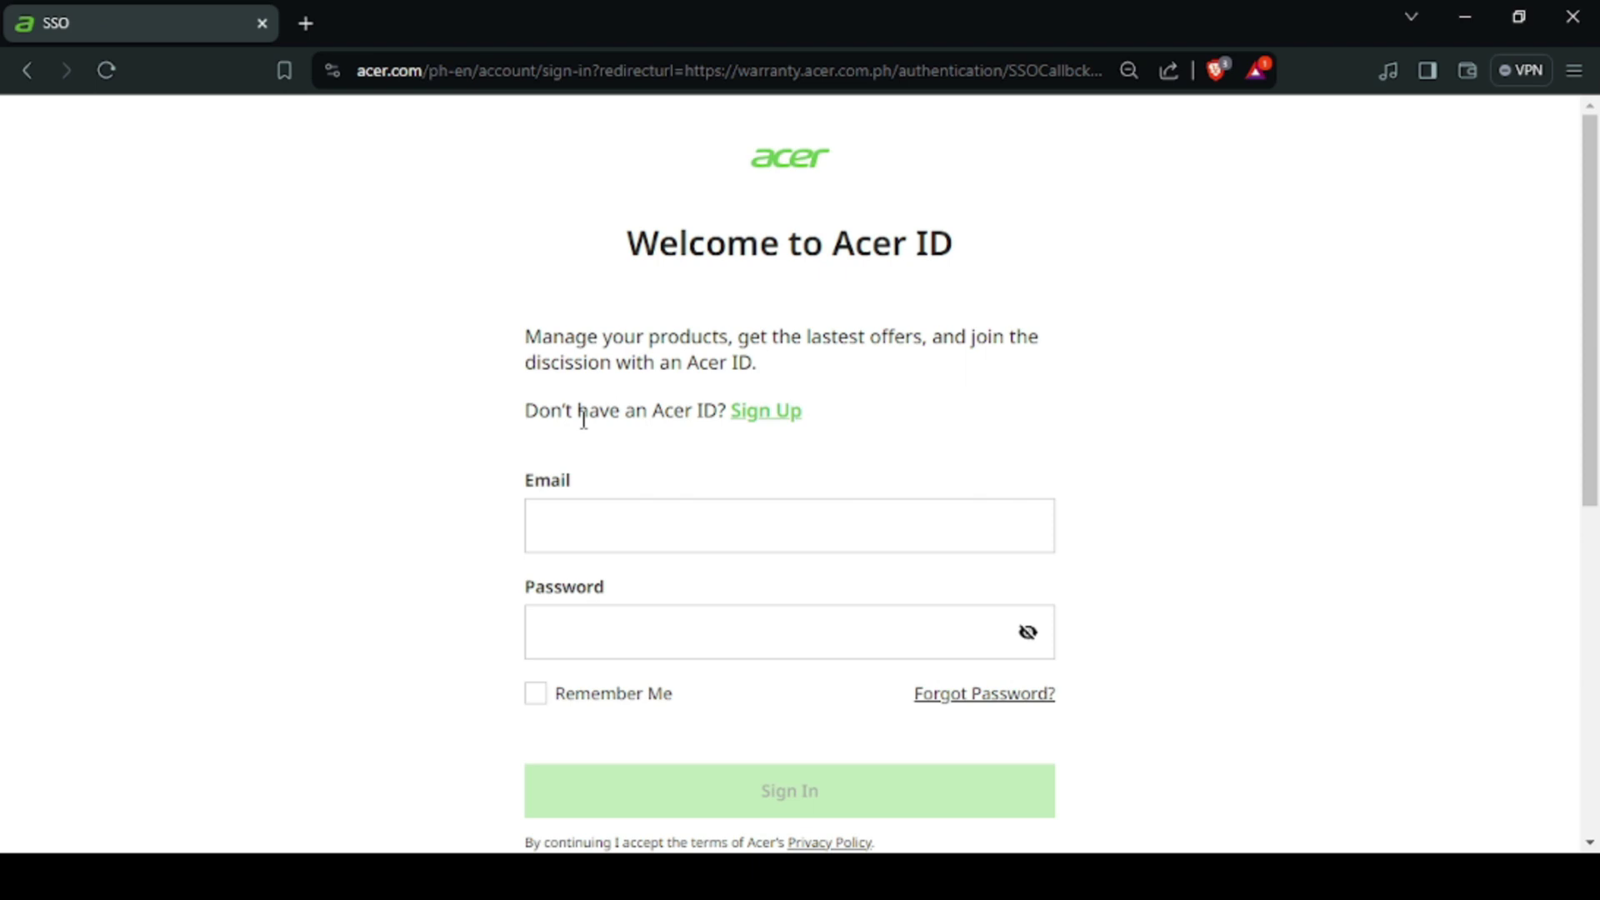
scroll(574, 377, down, 1)
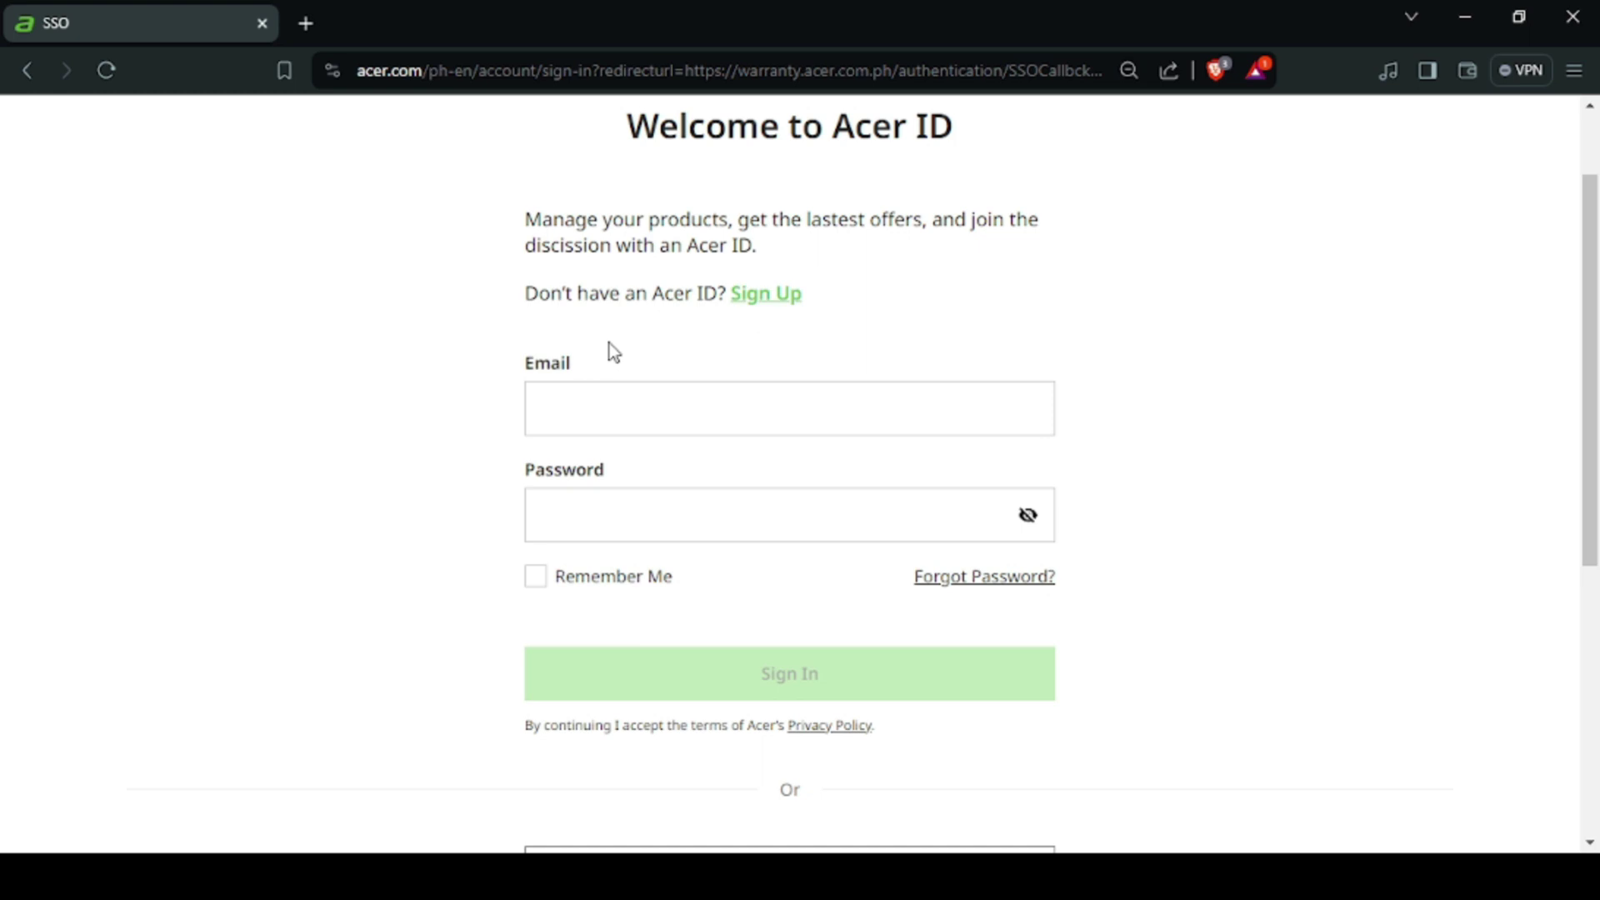
scroll(614, 388, down, 1)
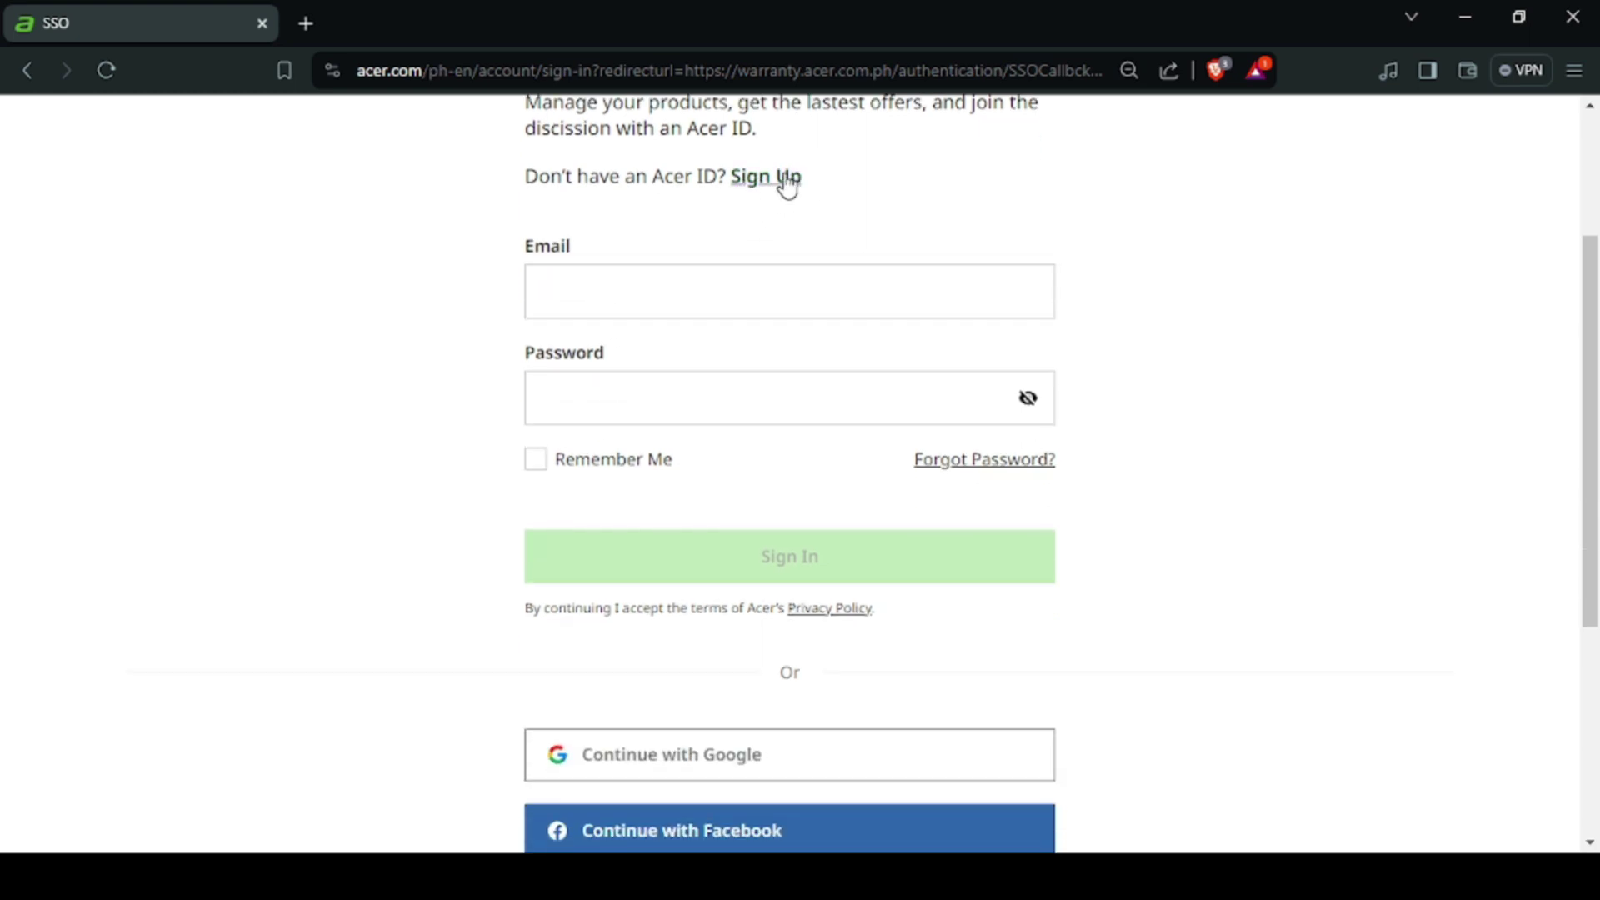
click(744, 746)
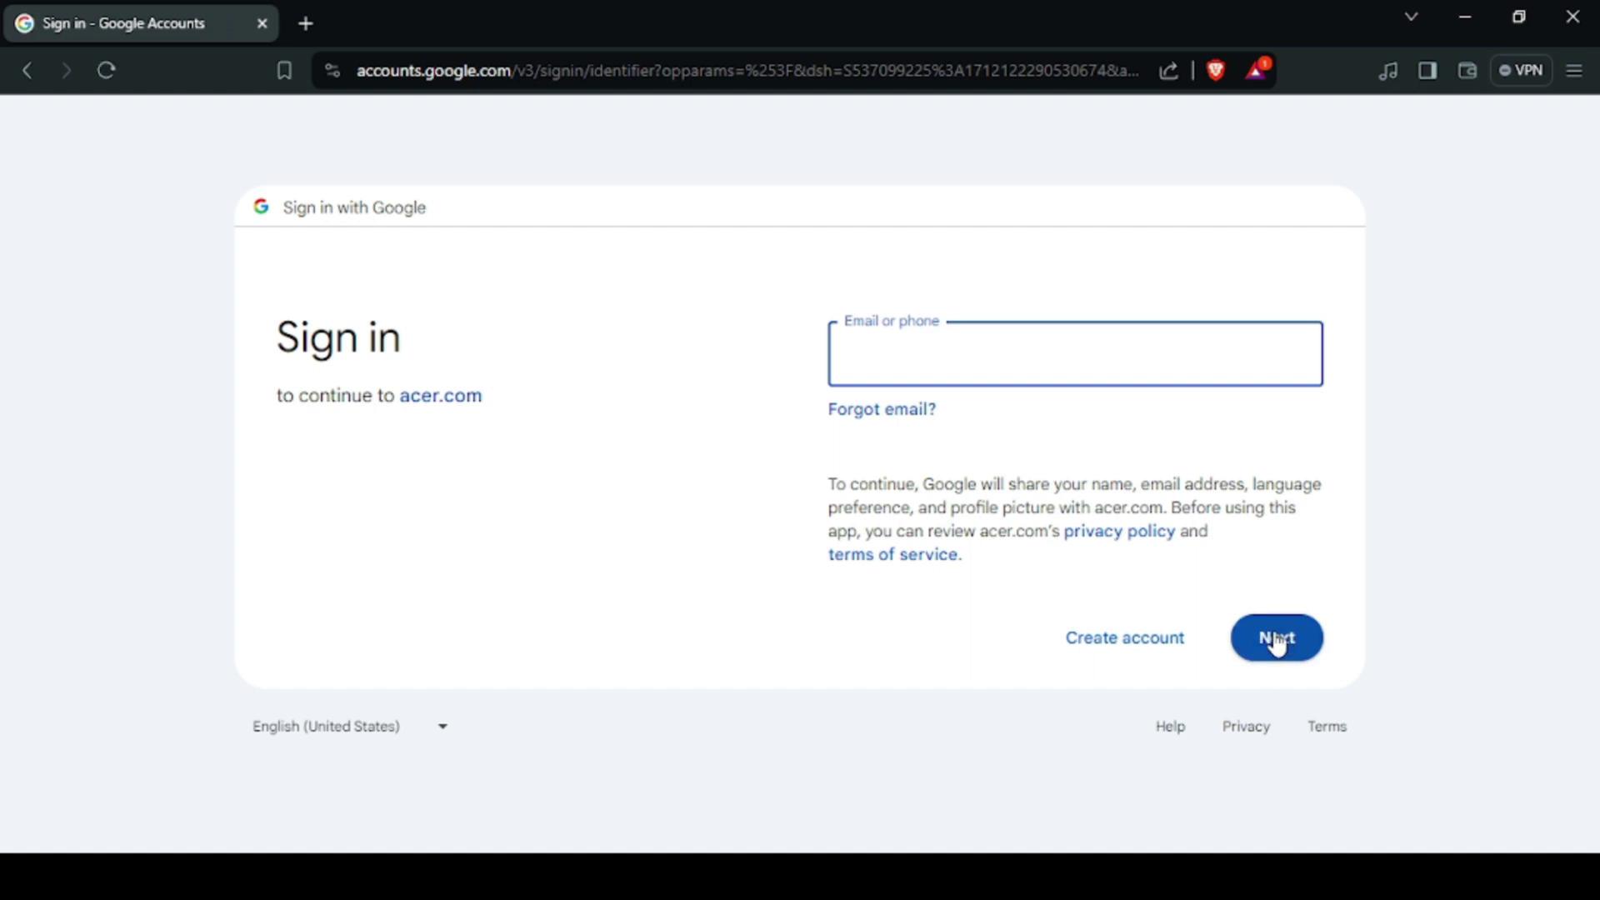
Step: Back on the Acer ID sign-up form, paste the account e-mail and enter a matching password and confirmation
click(27, 71)
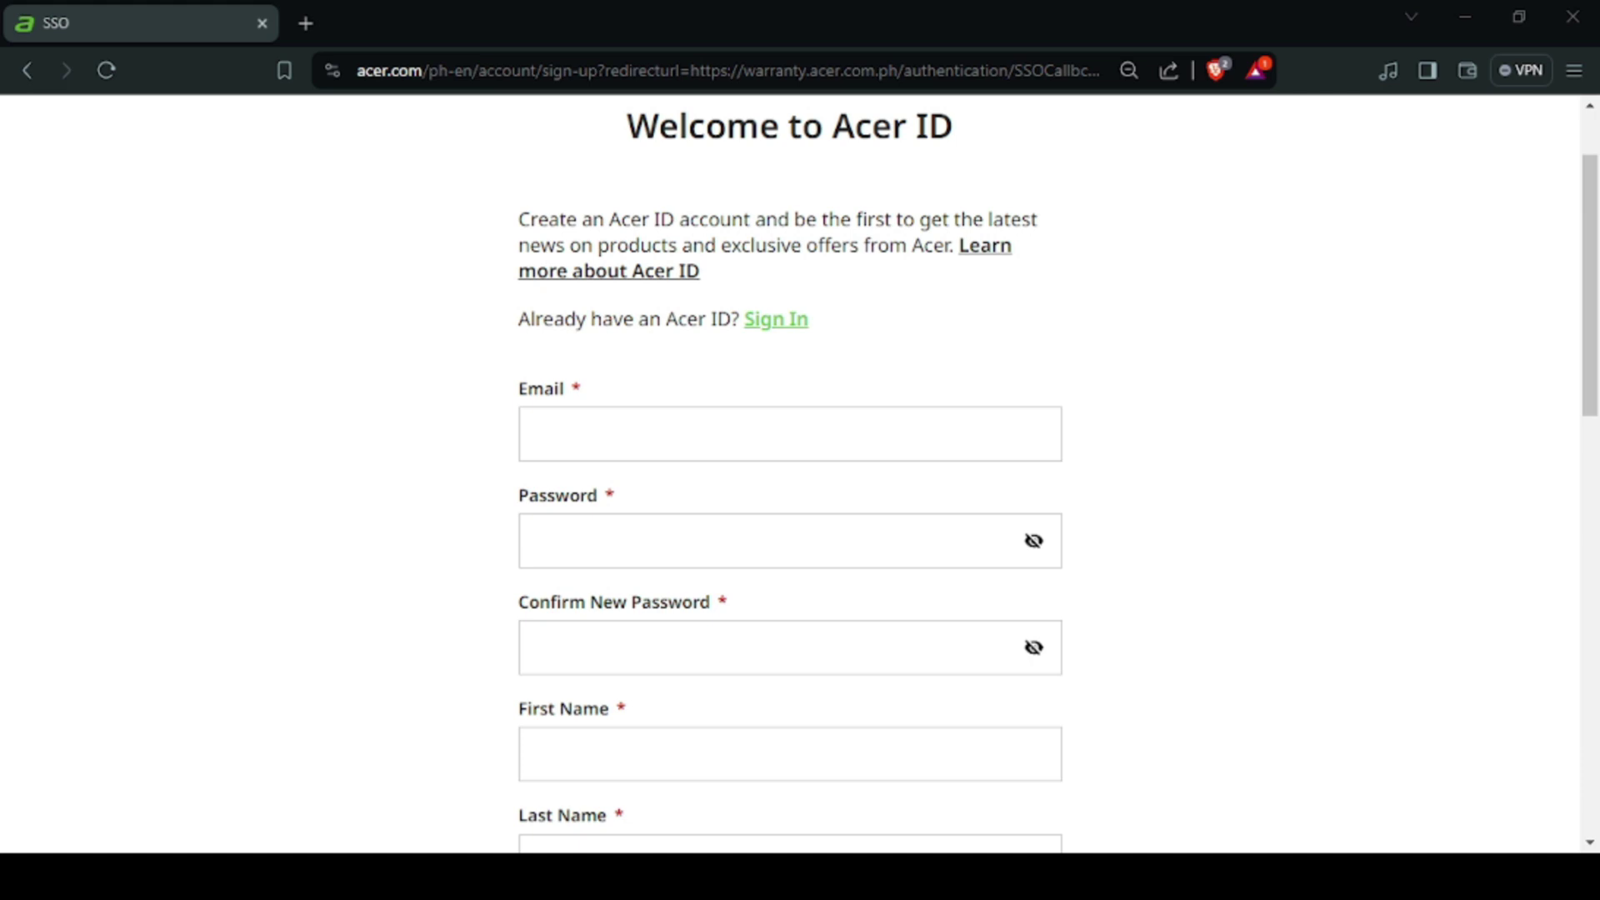
click(582, 448)
key(ctrl+v)
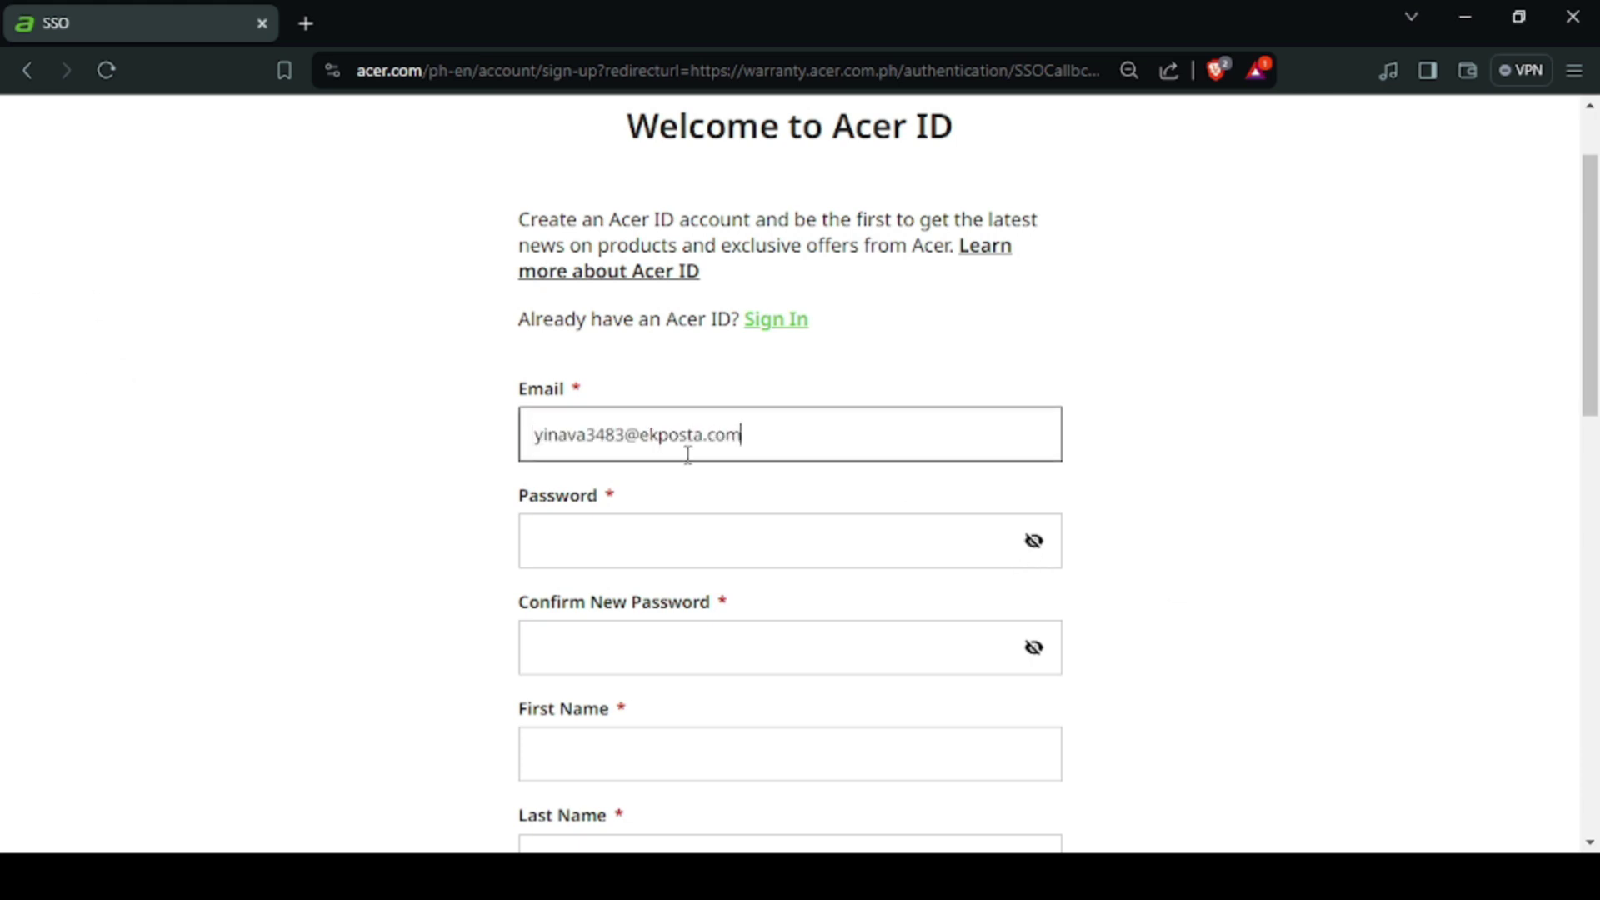
click(1033, 541)
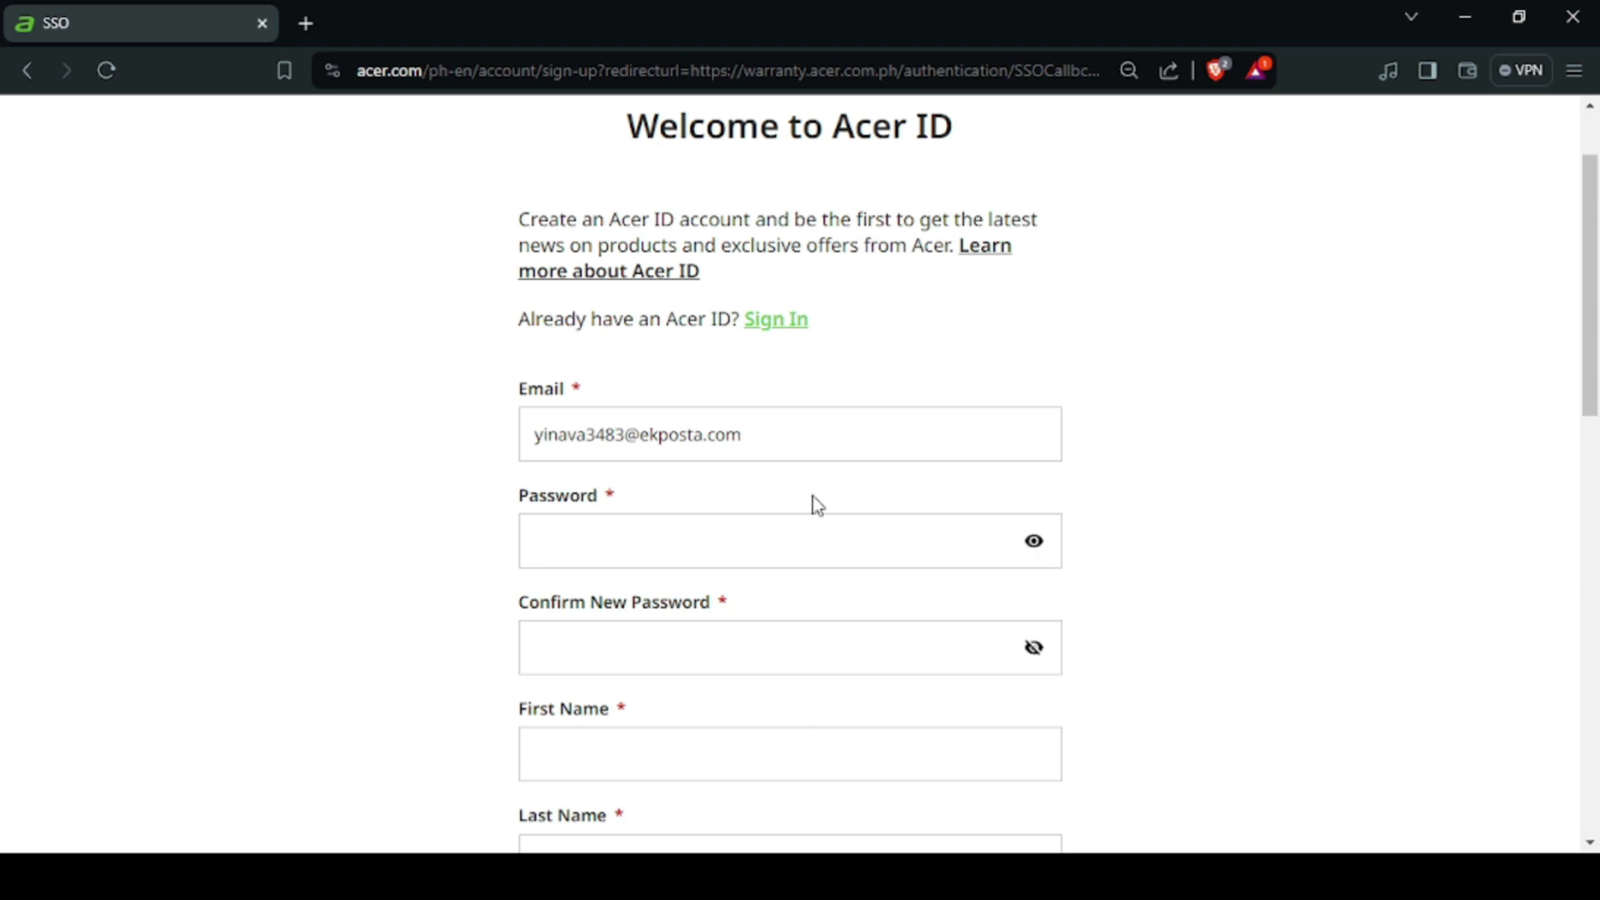
click(800, 527)
text(Sam)
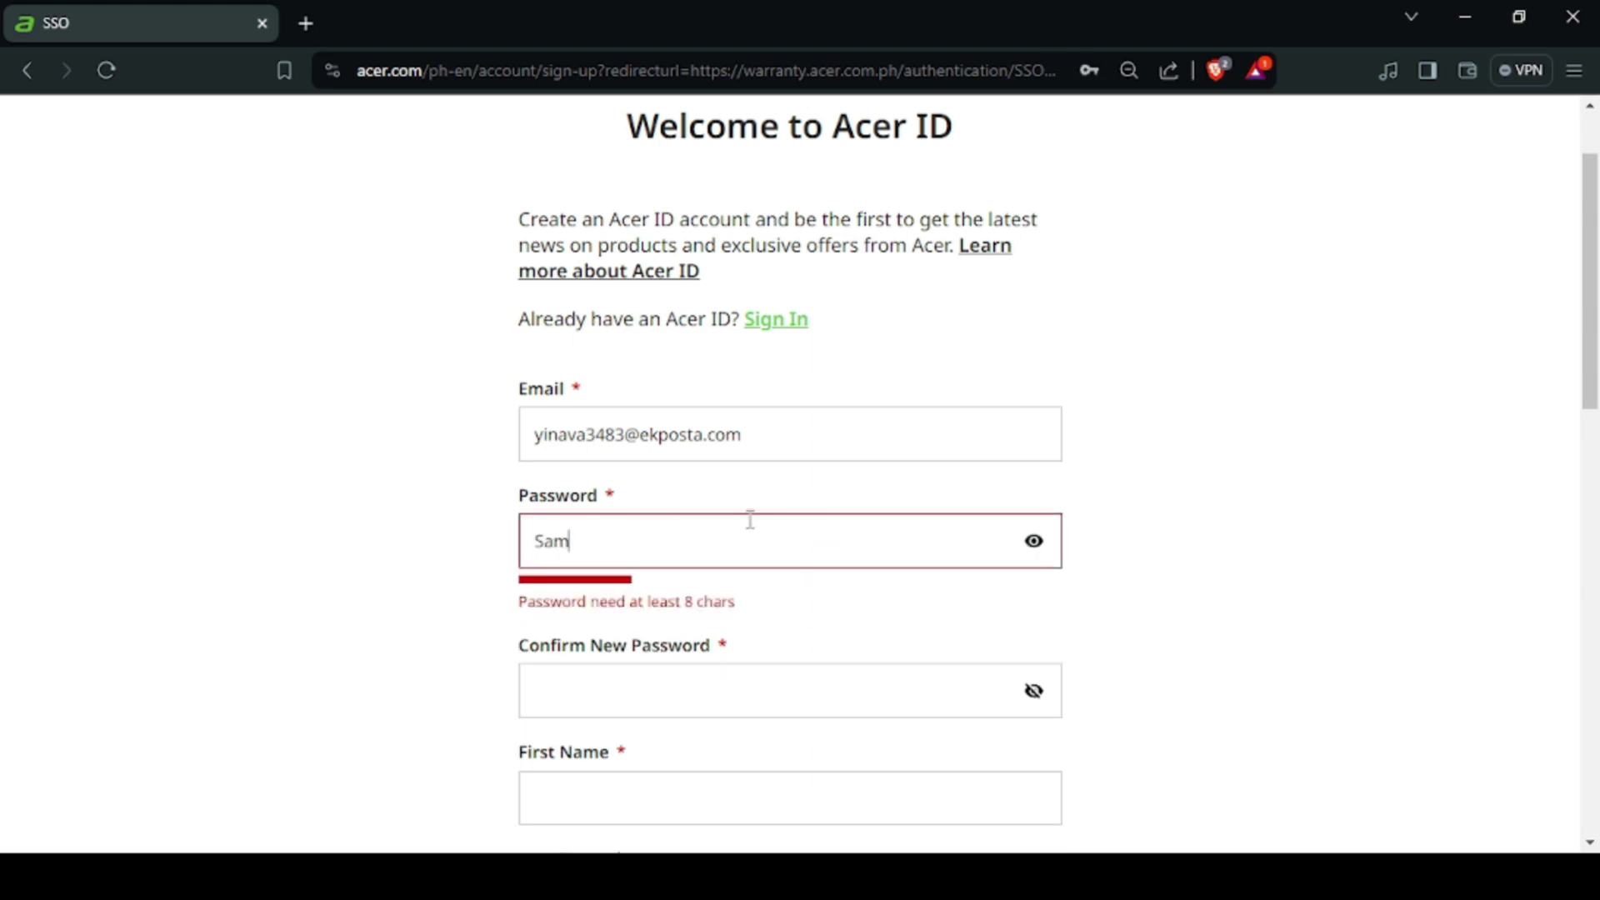
text(plepassw0)
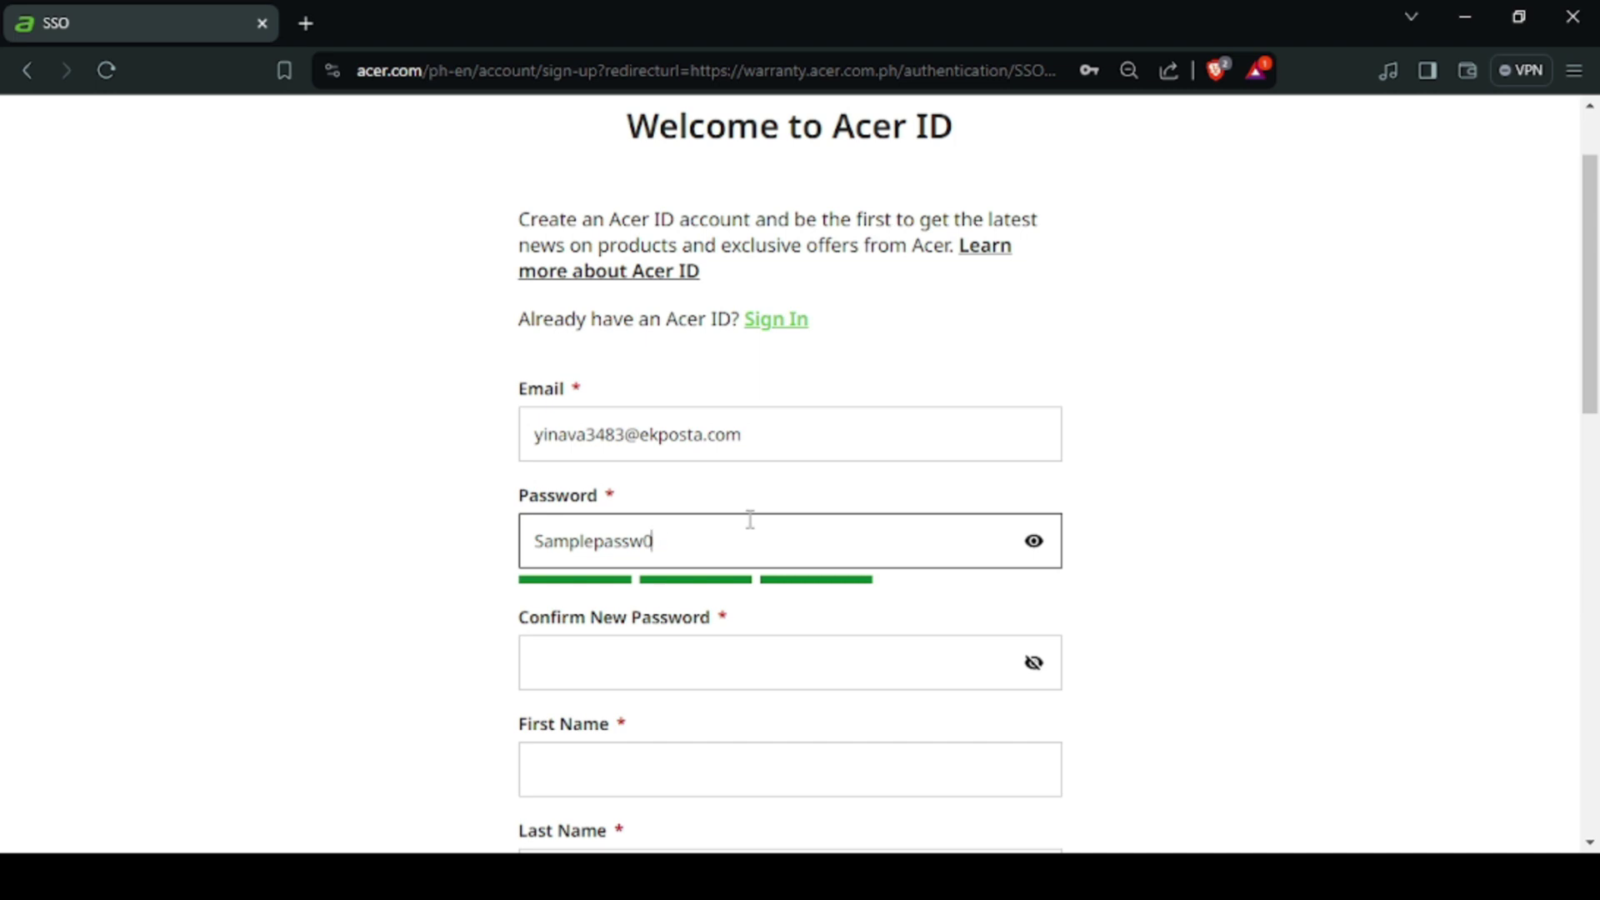
key(BackSpace)
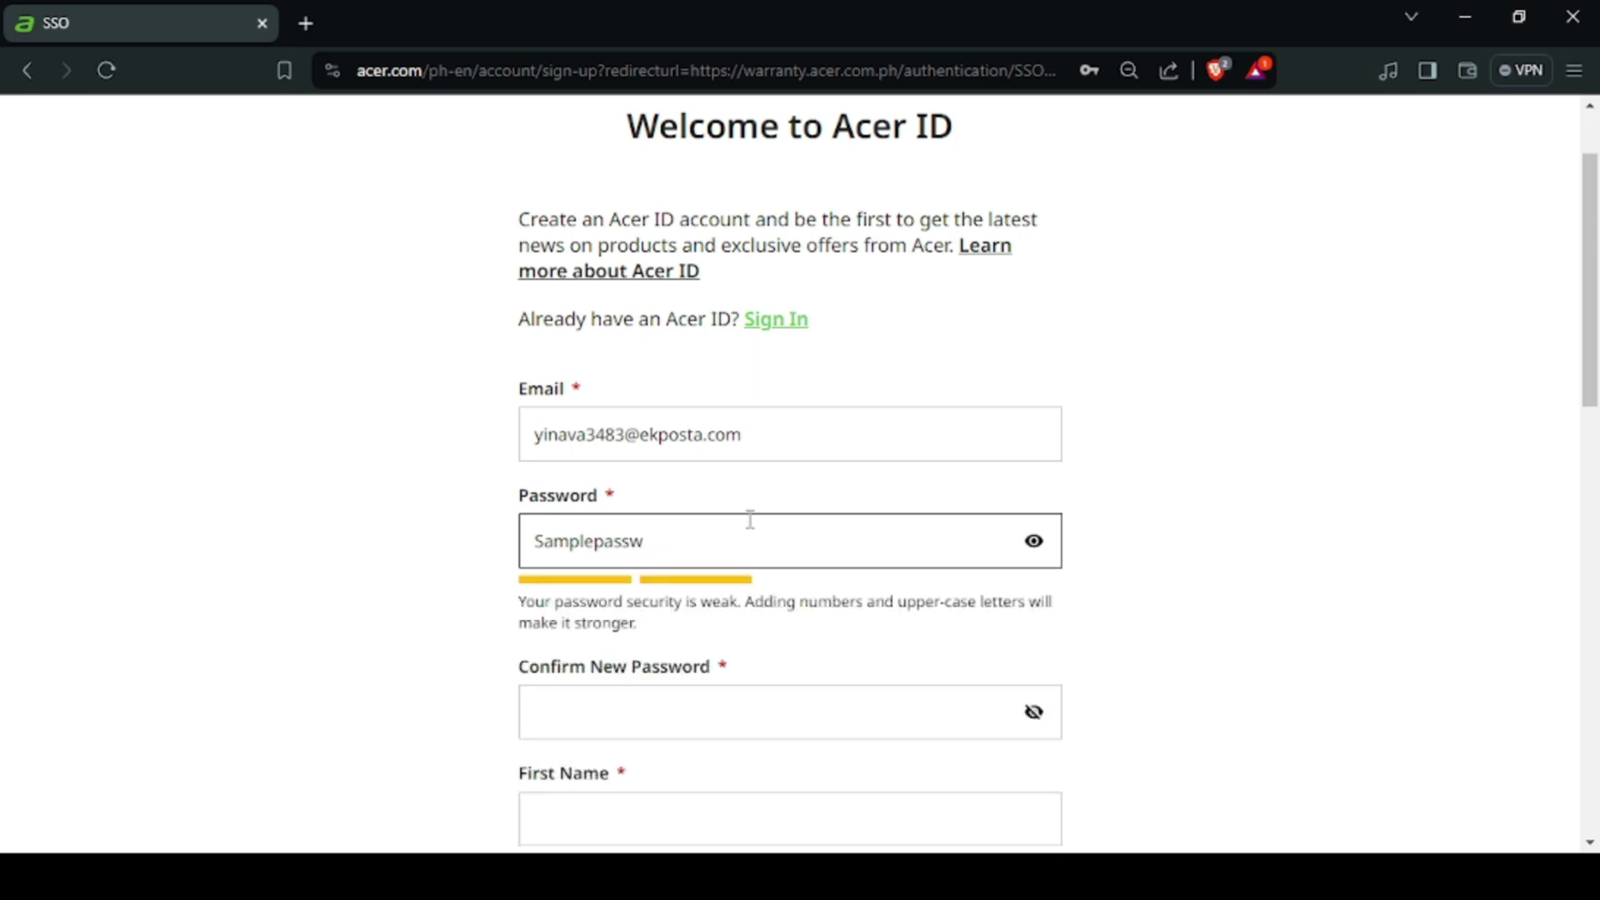
text(ord00)
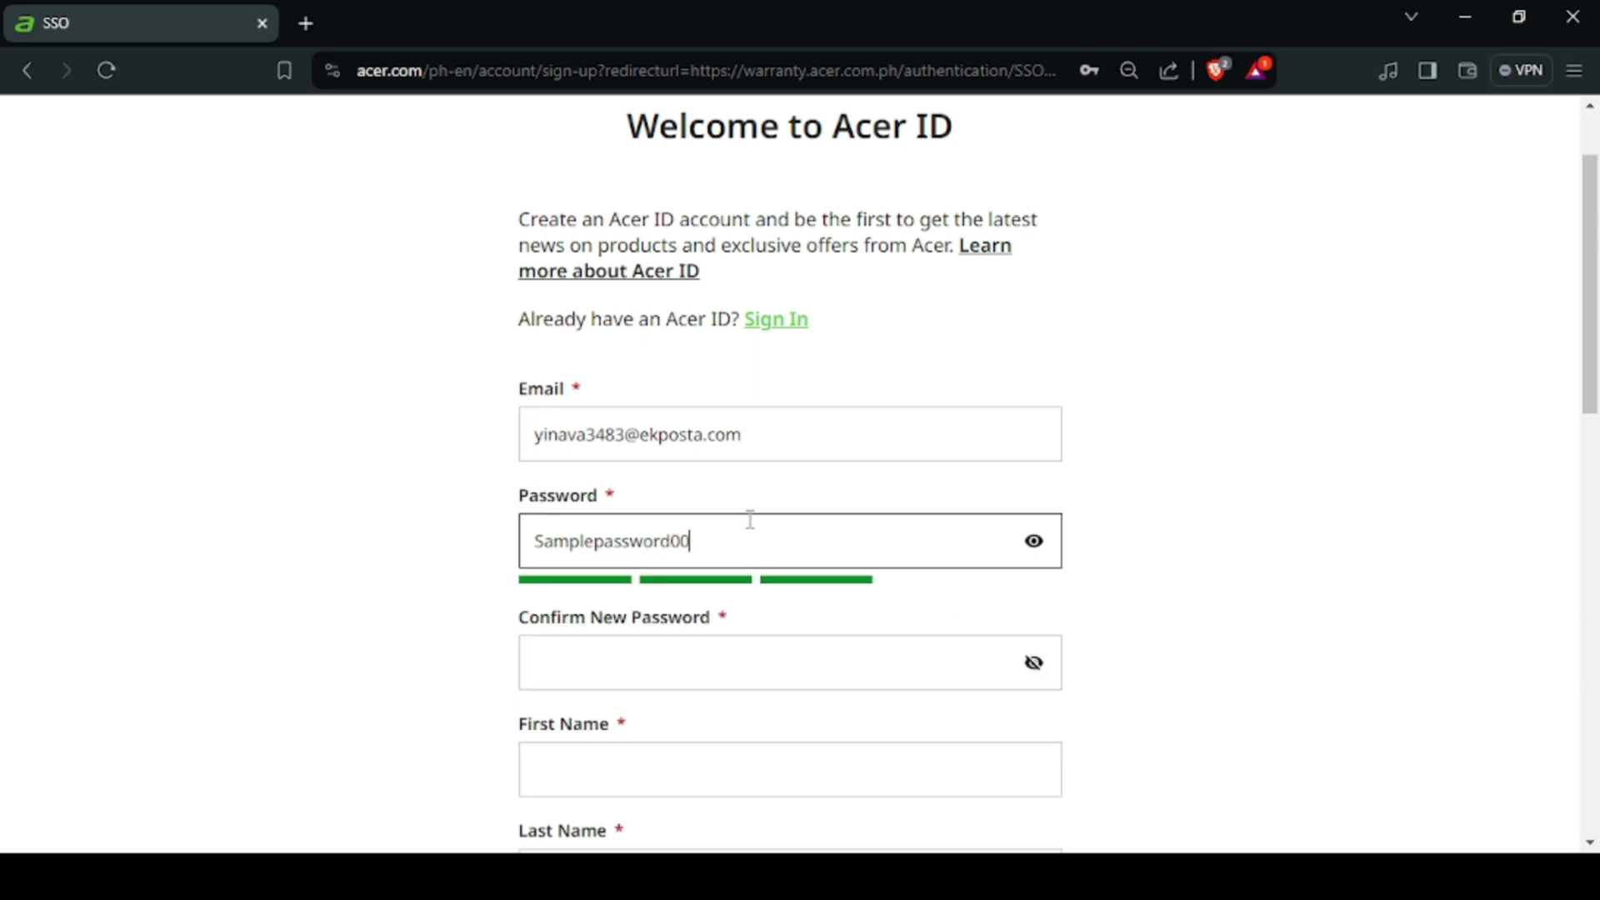
drag(732, 541, 325, 543)
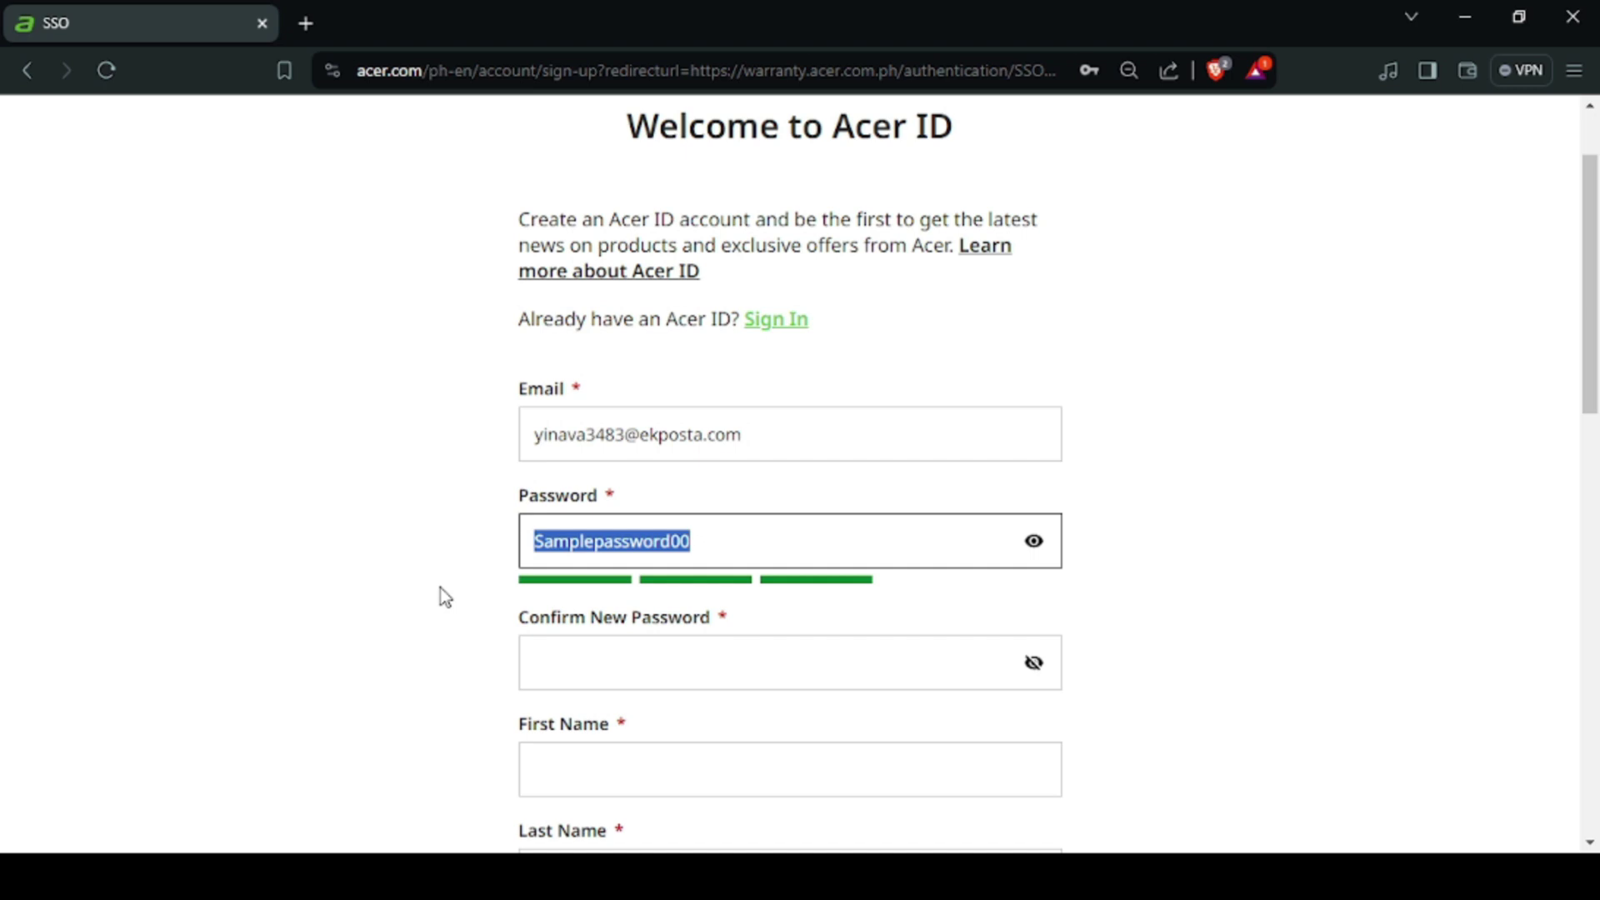
click(543, 680)
key(ctrl+v)
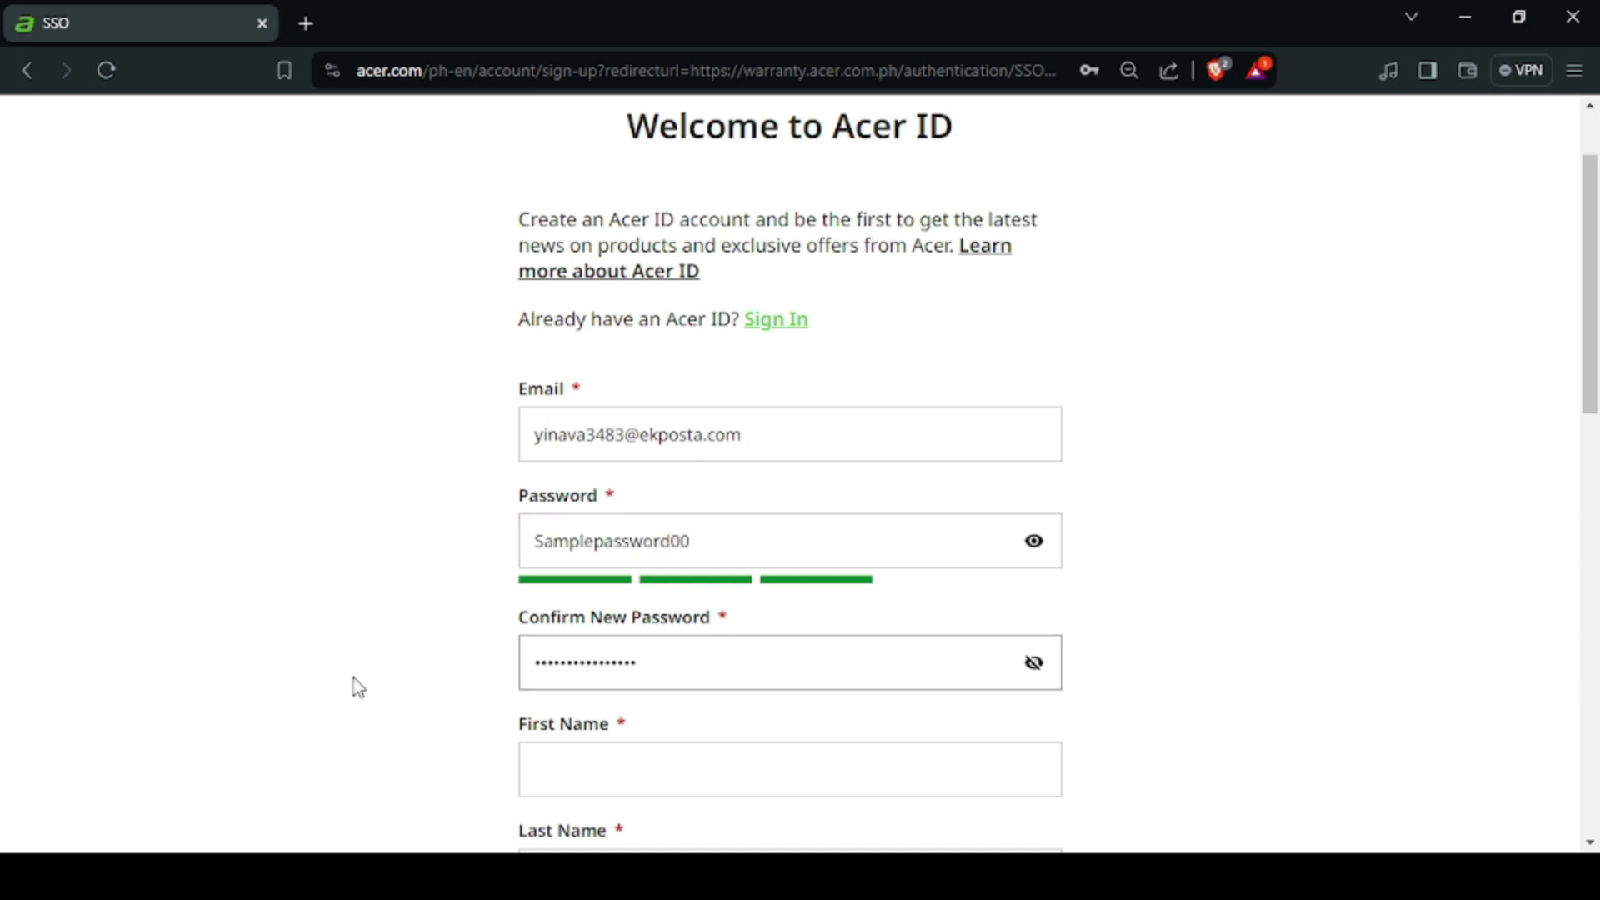
click(1033, 664)
Step: Fill in the account holder's first and last name
scroll(714, 632, down, 3)
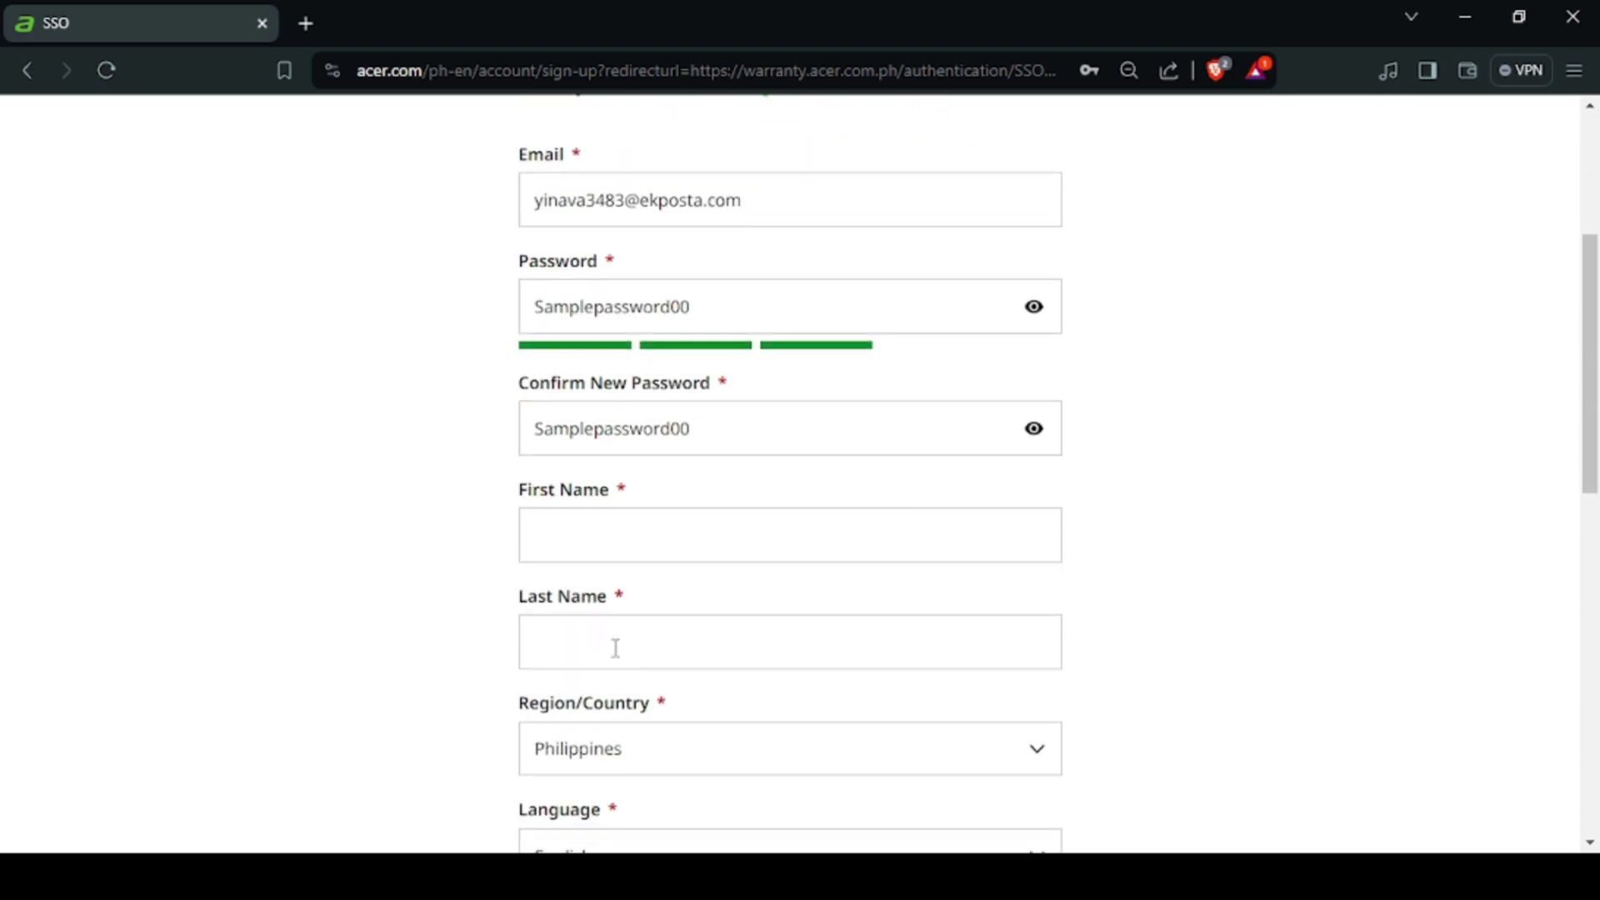
click(567, 512)
text(Jo)
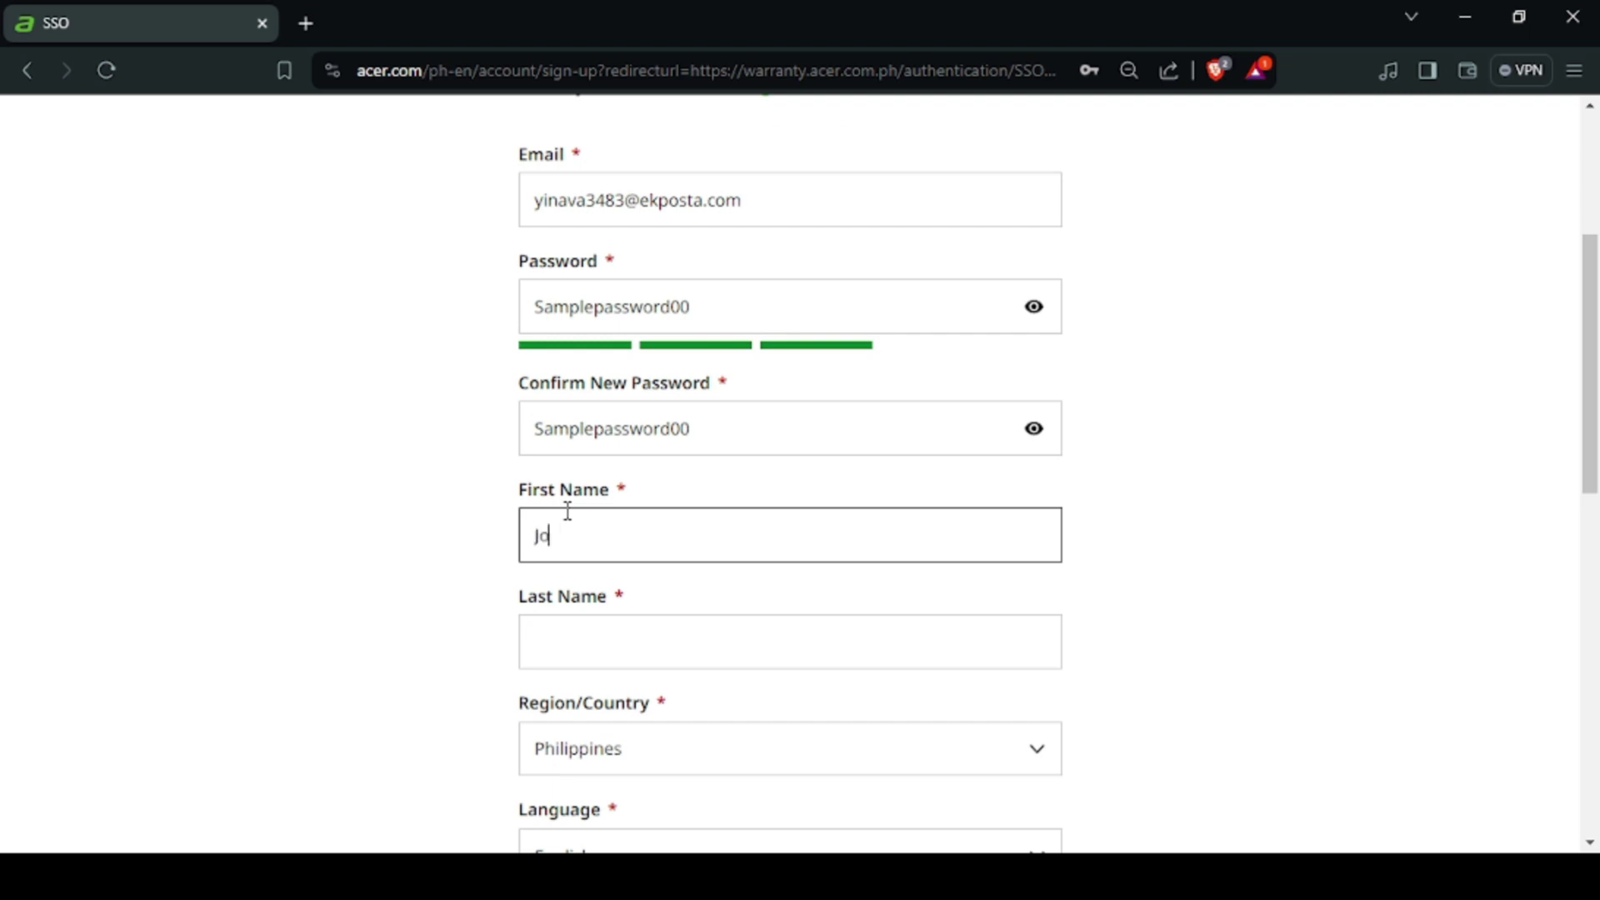
text(hn)
key(Tab)
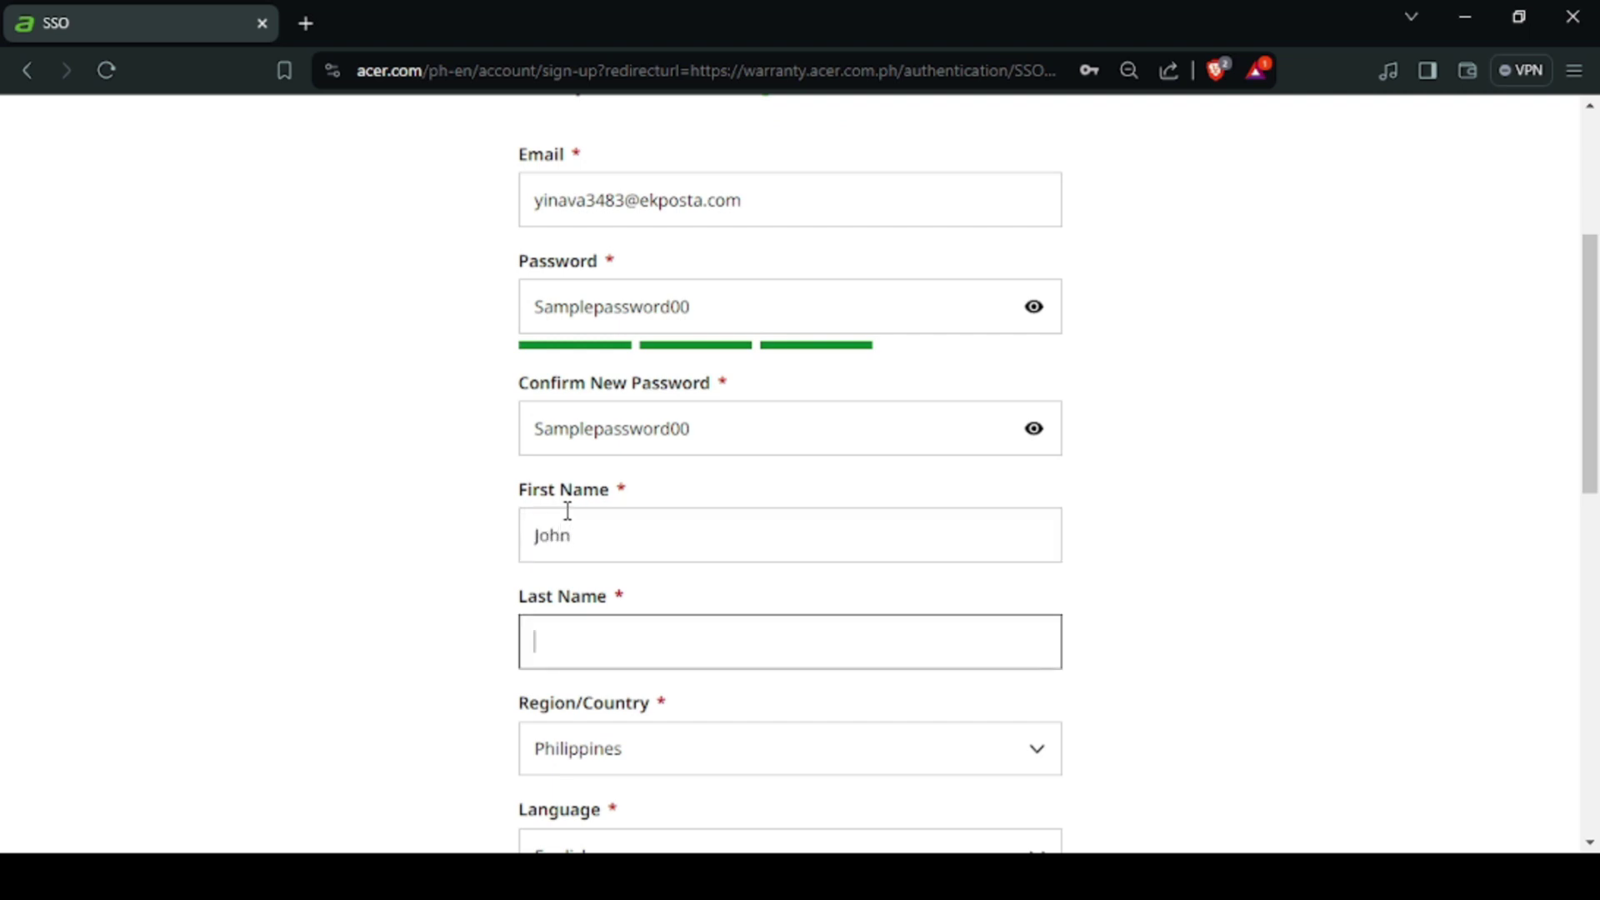
text(Dela Cru)
click(386, 650)
Step: Pass the reCAPTCHA check, accept Acer's Privacy Policy, and sign up
scroll(525, 636, down, 2)
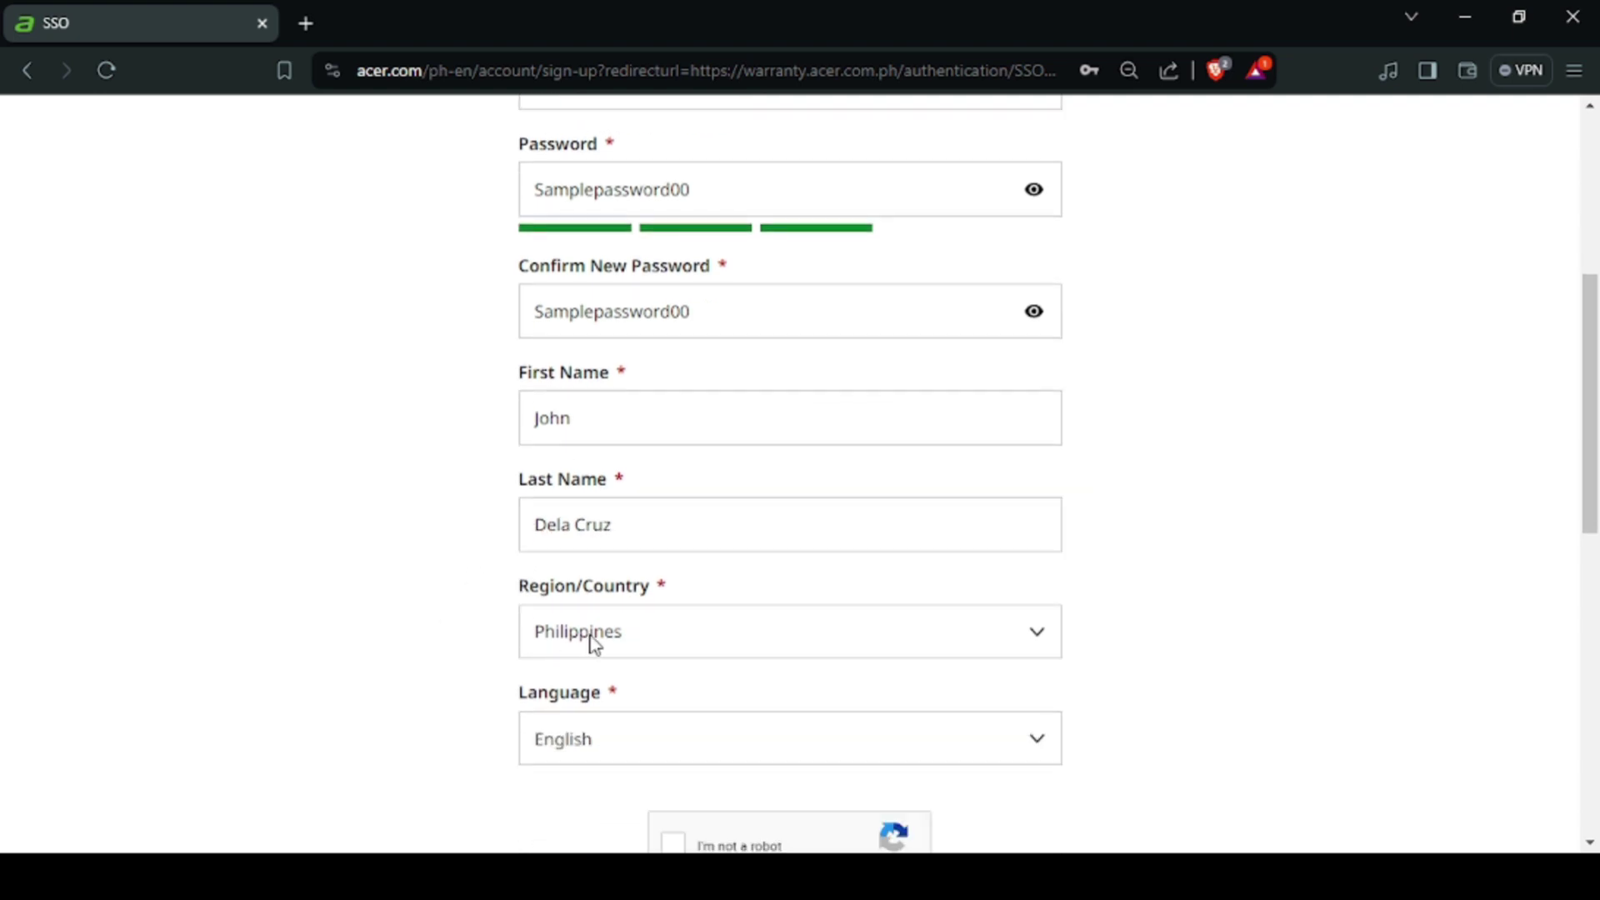
scroll(592, 645, down, 2)
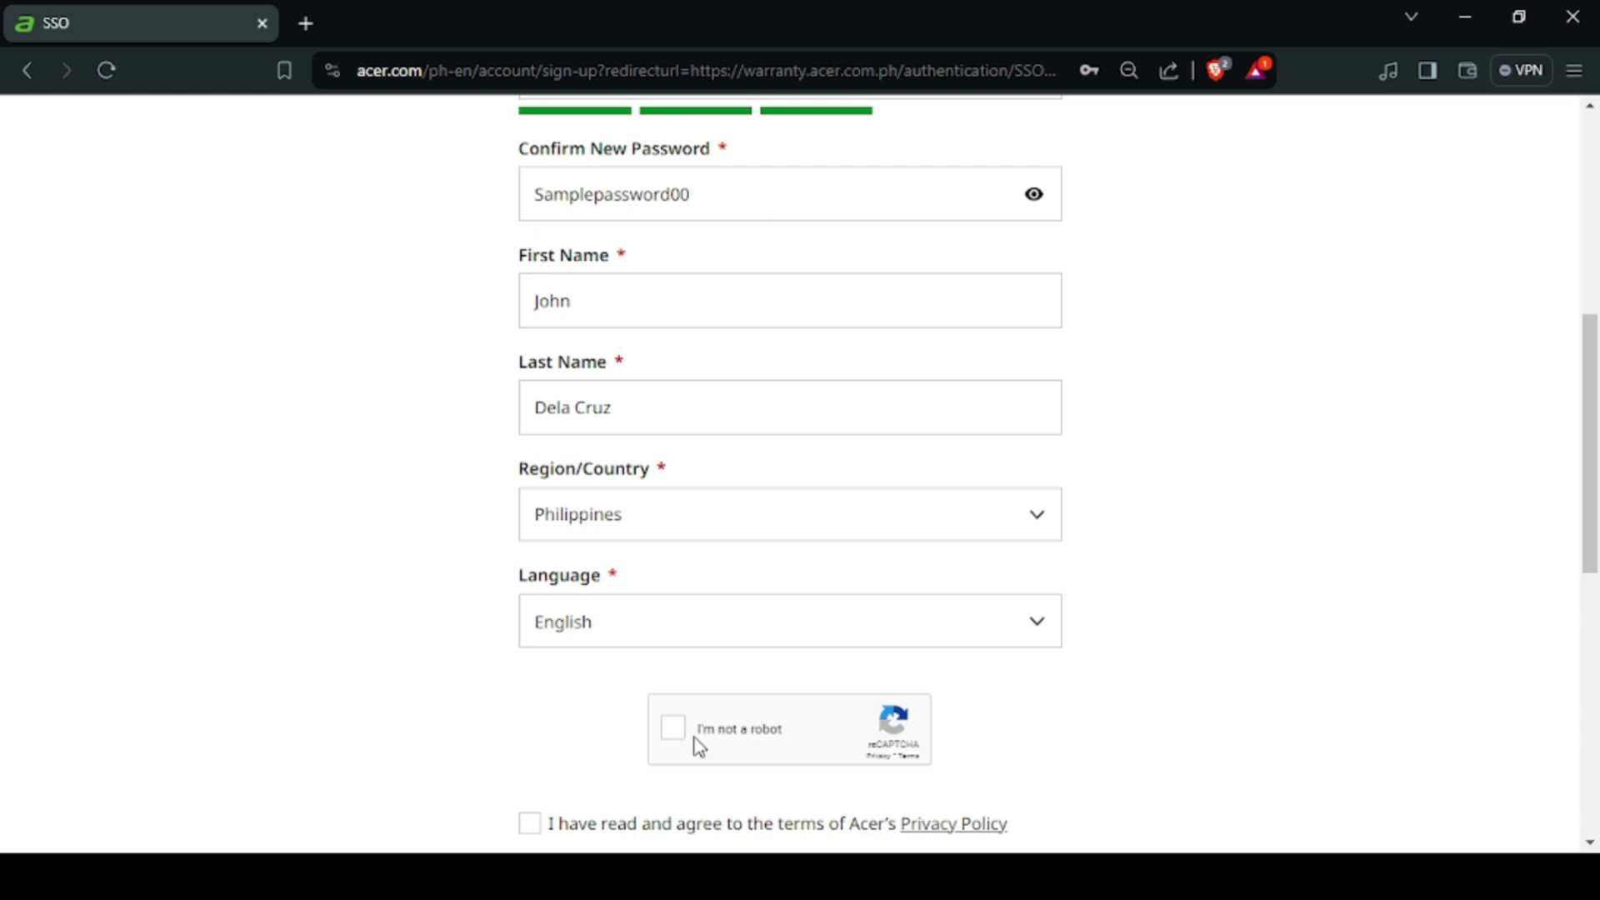
click(672, 732)
scroll(768, 481, down, 3)
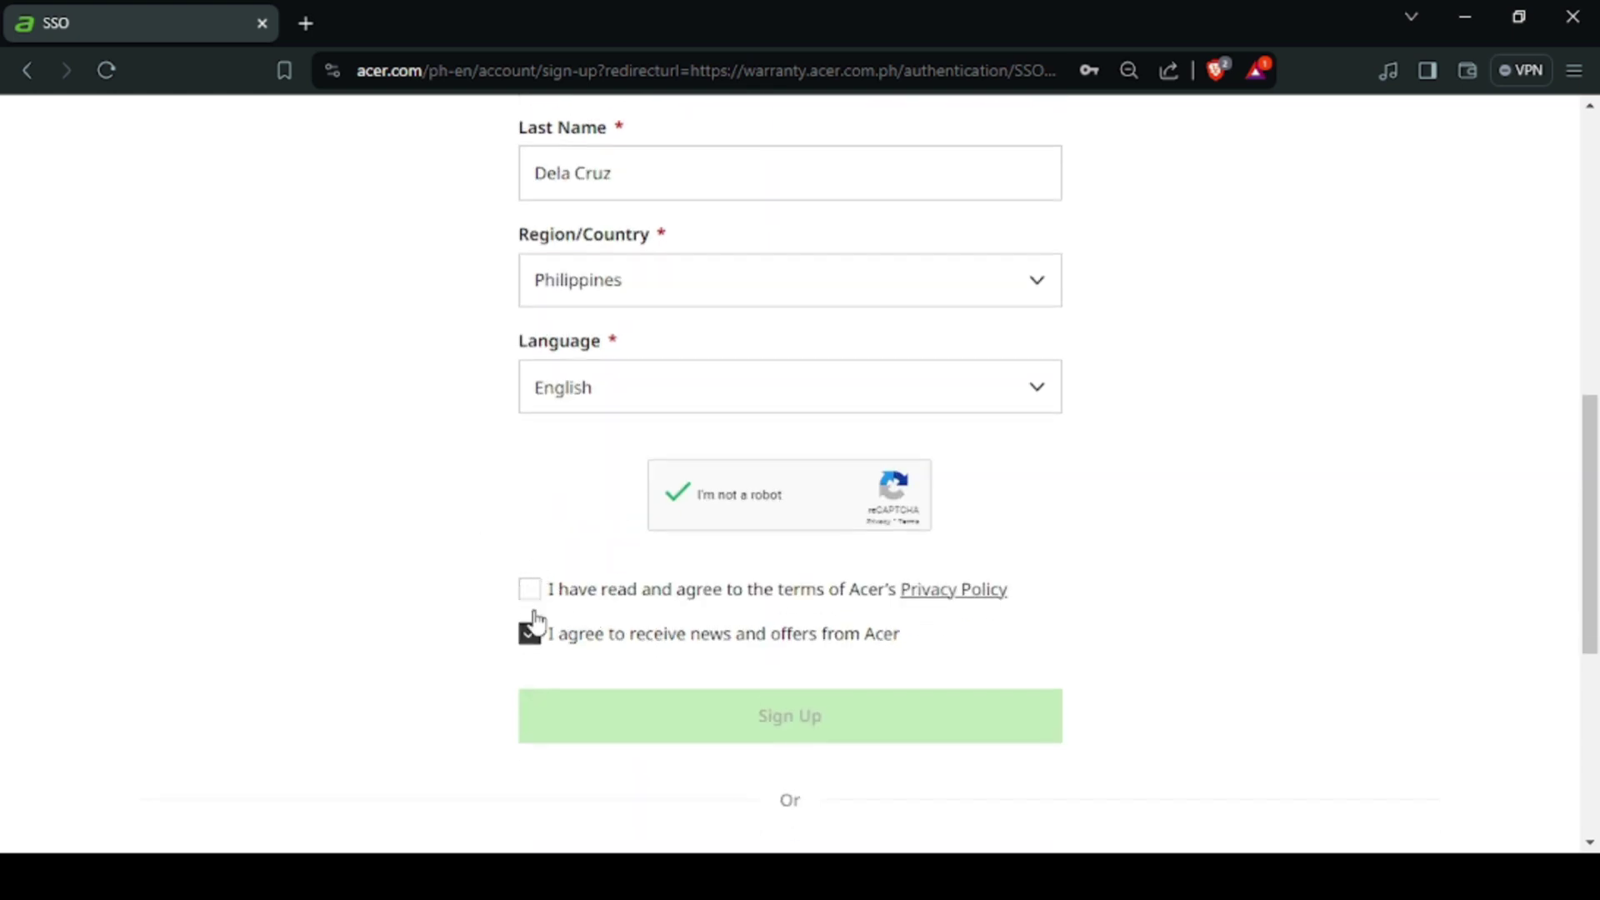
click(530, 590)
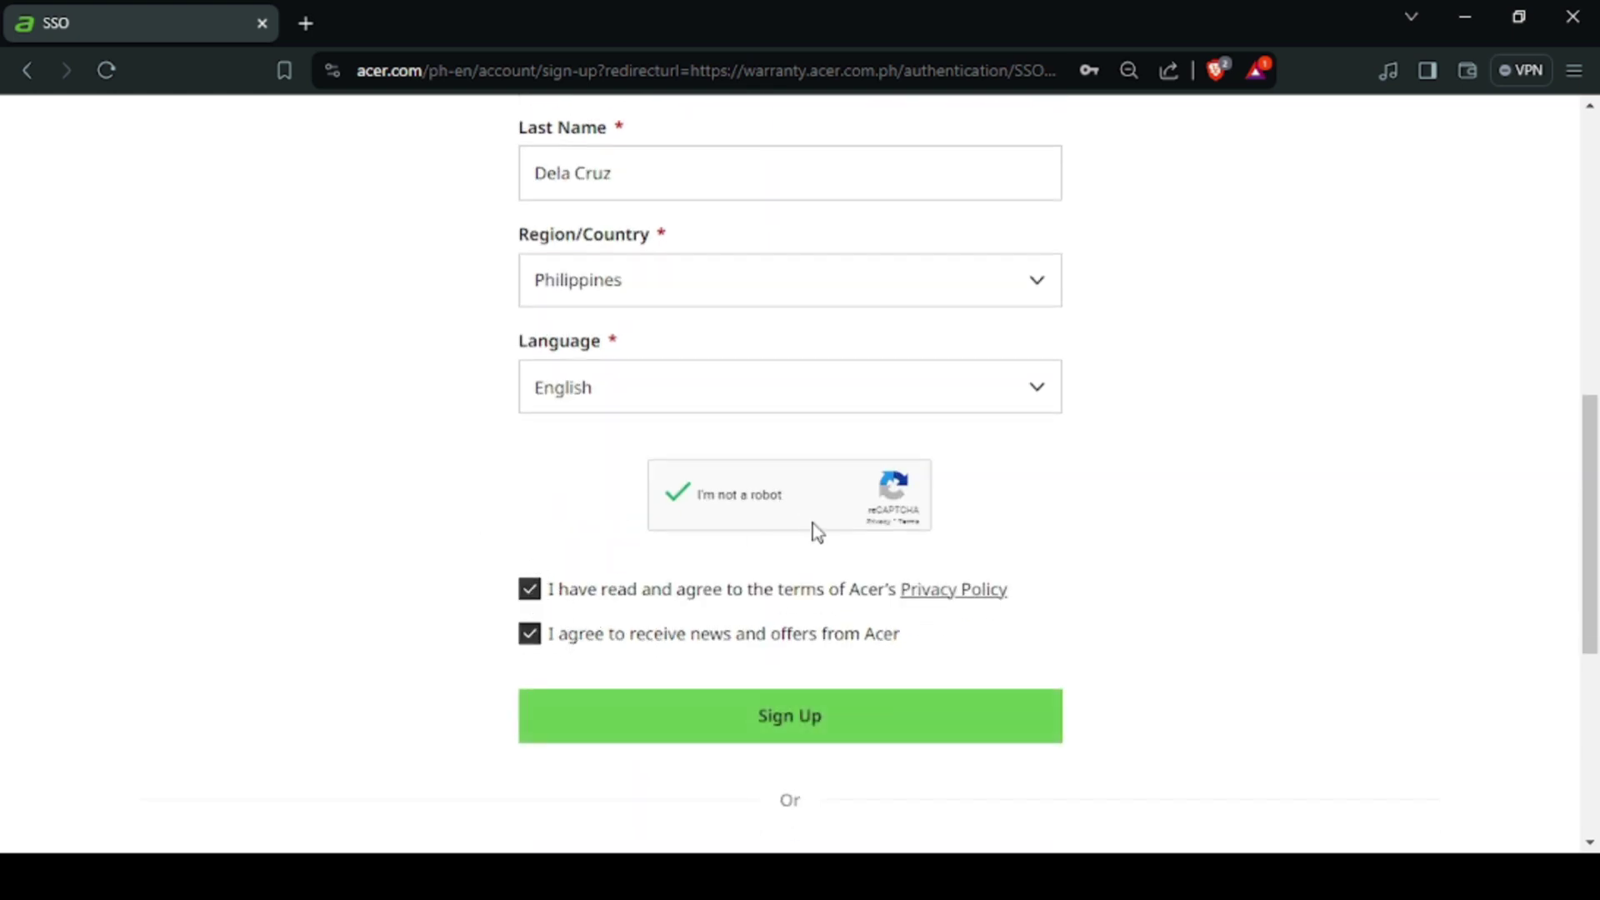
click(847, 733)
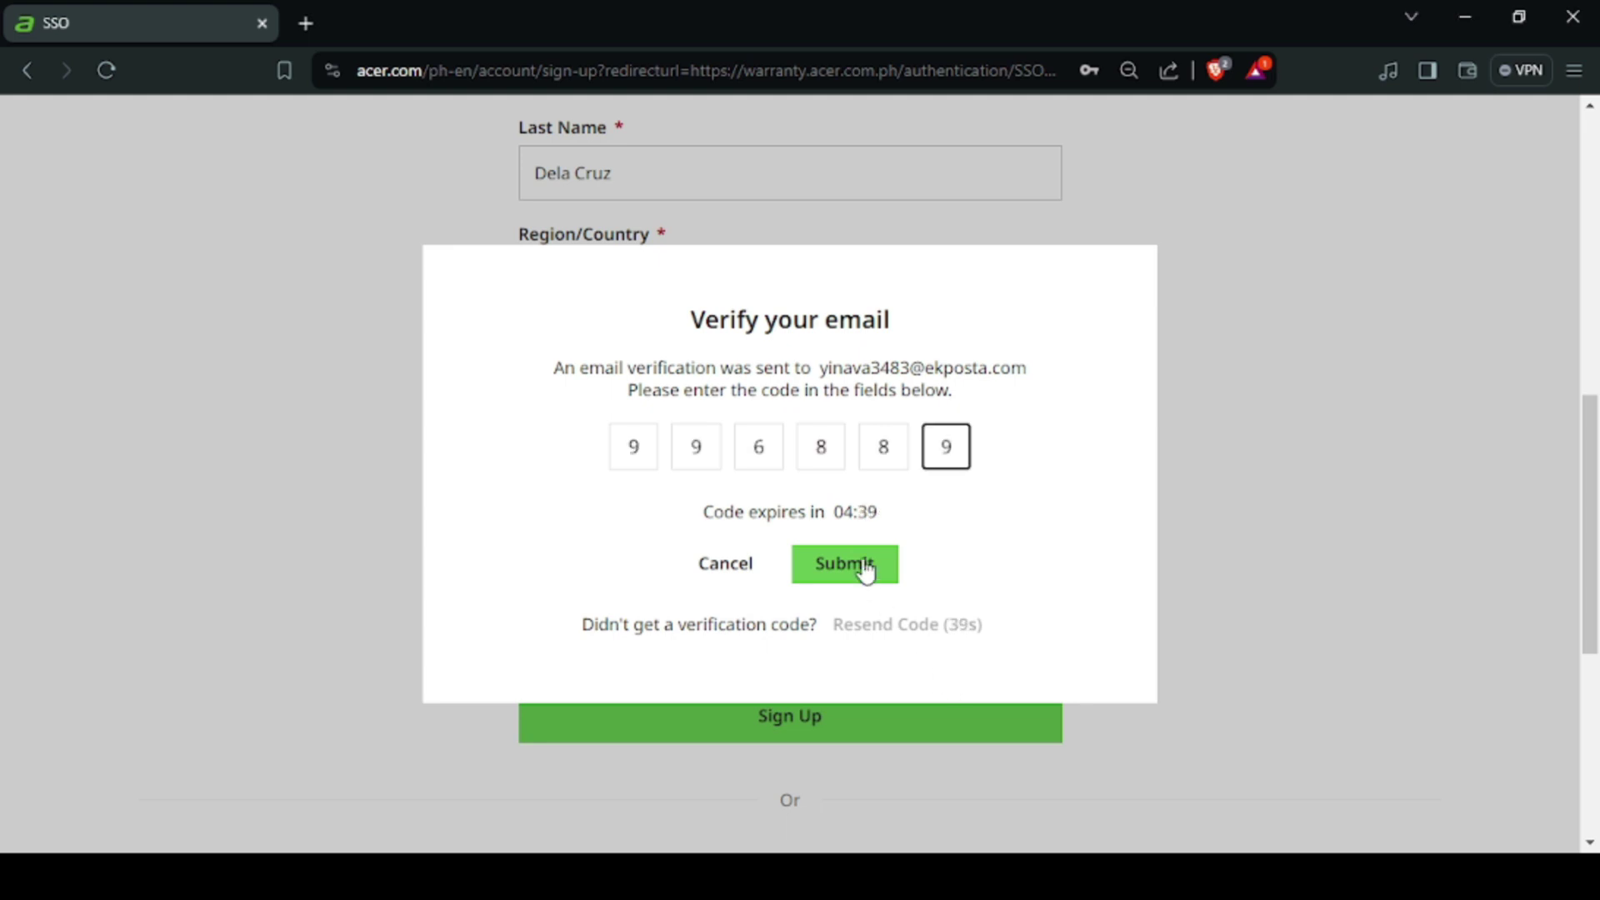
Step: Submit the emailed six-digit verification code in the Verify your email dialog
click(861, 560)
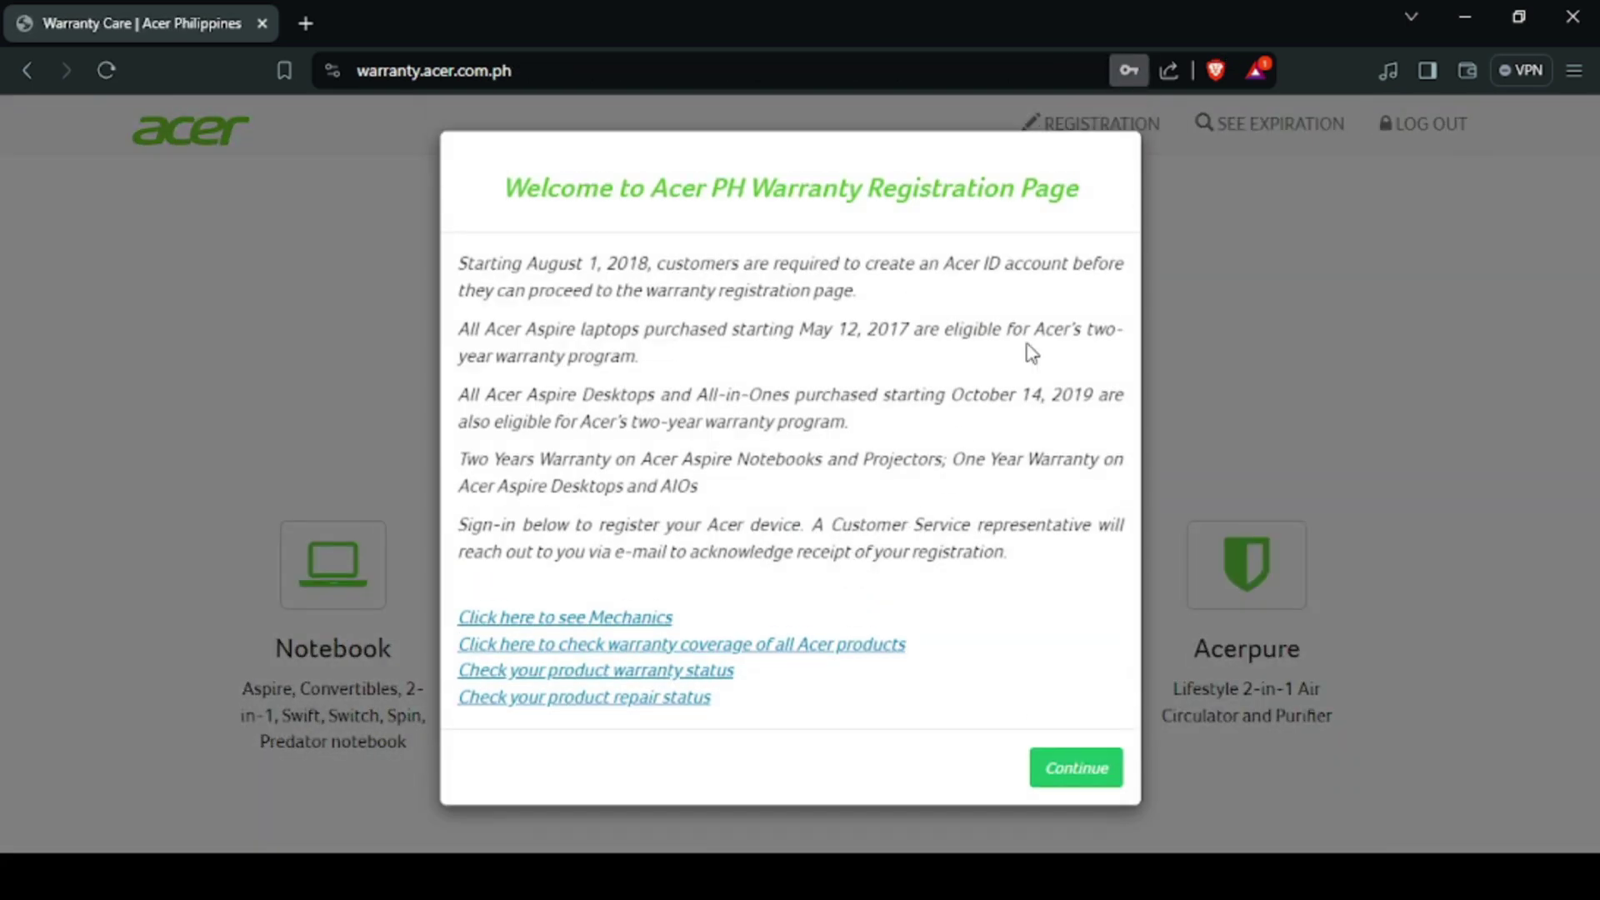
Step: Continue past the warranty welcome notice to the product selection page
click(1068, 766)
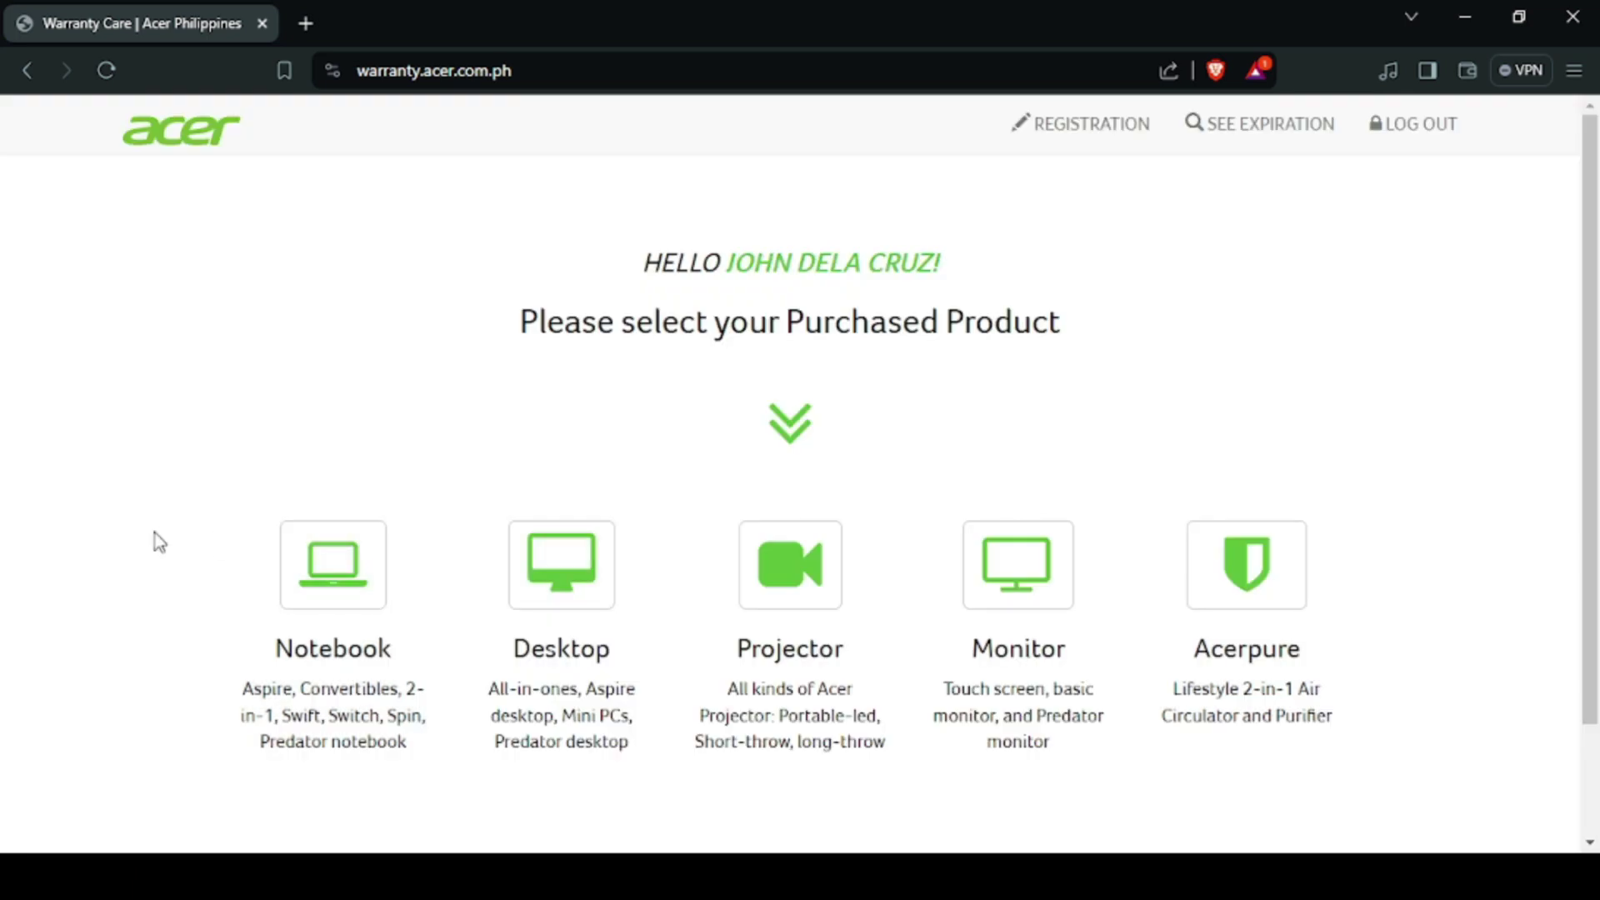
Step: Choose Notebook as the product and enter the owner's first and last name
click(331, 575)
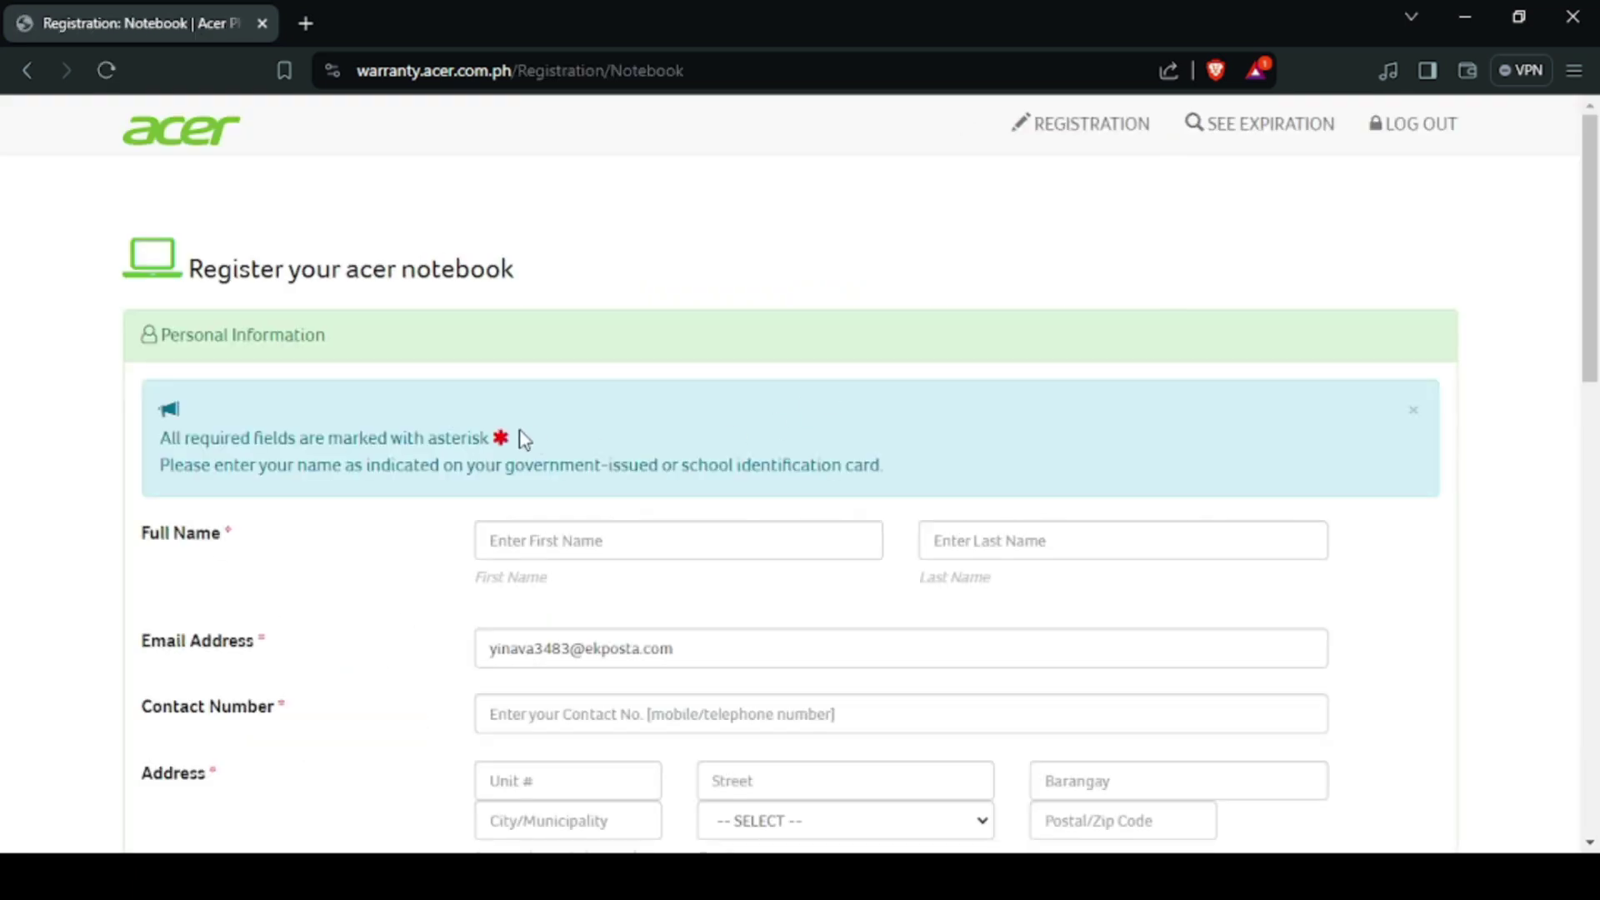
scroll(583, 433, down, 1)
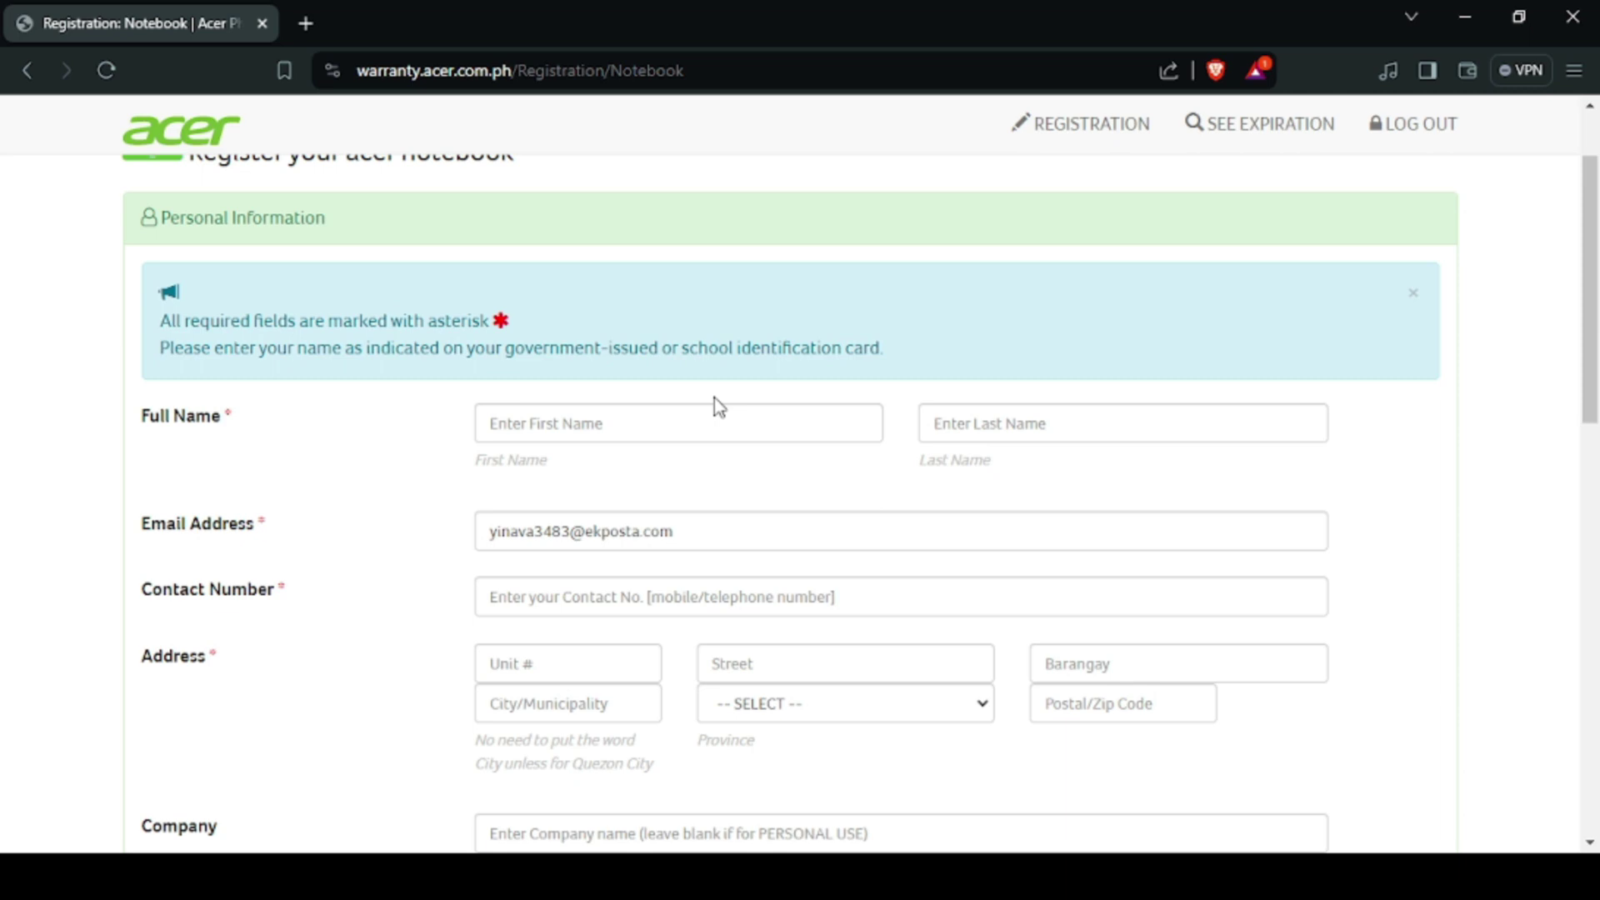
click(667, 428)
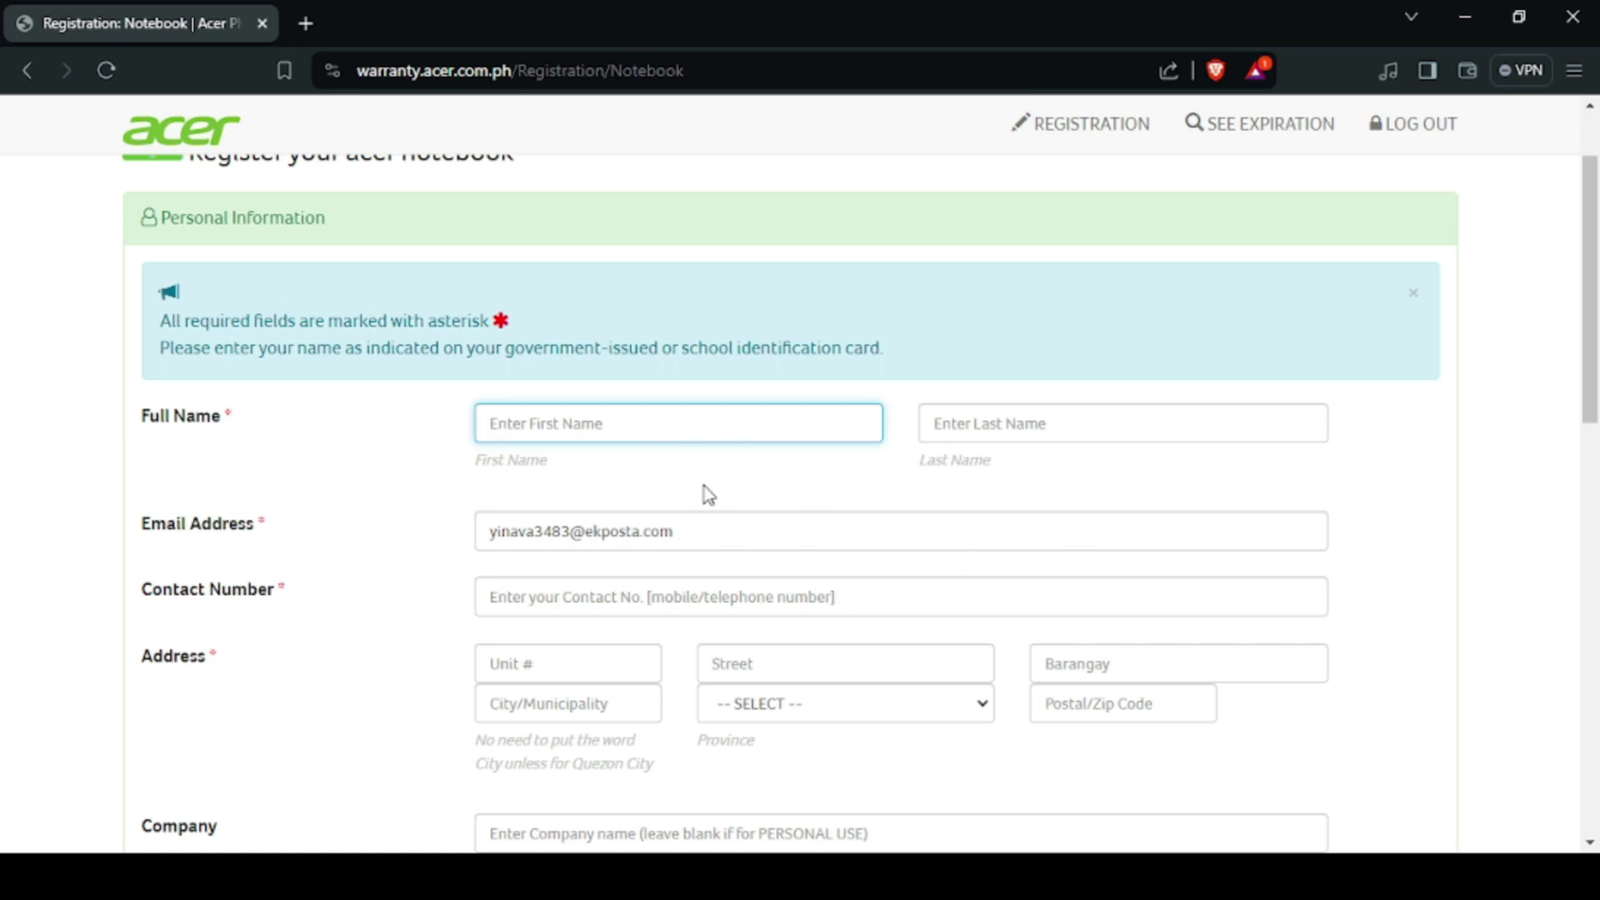
click(594, 589)
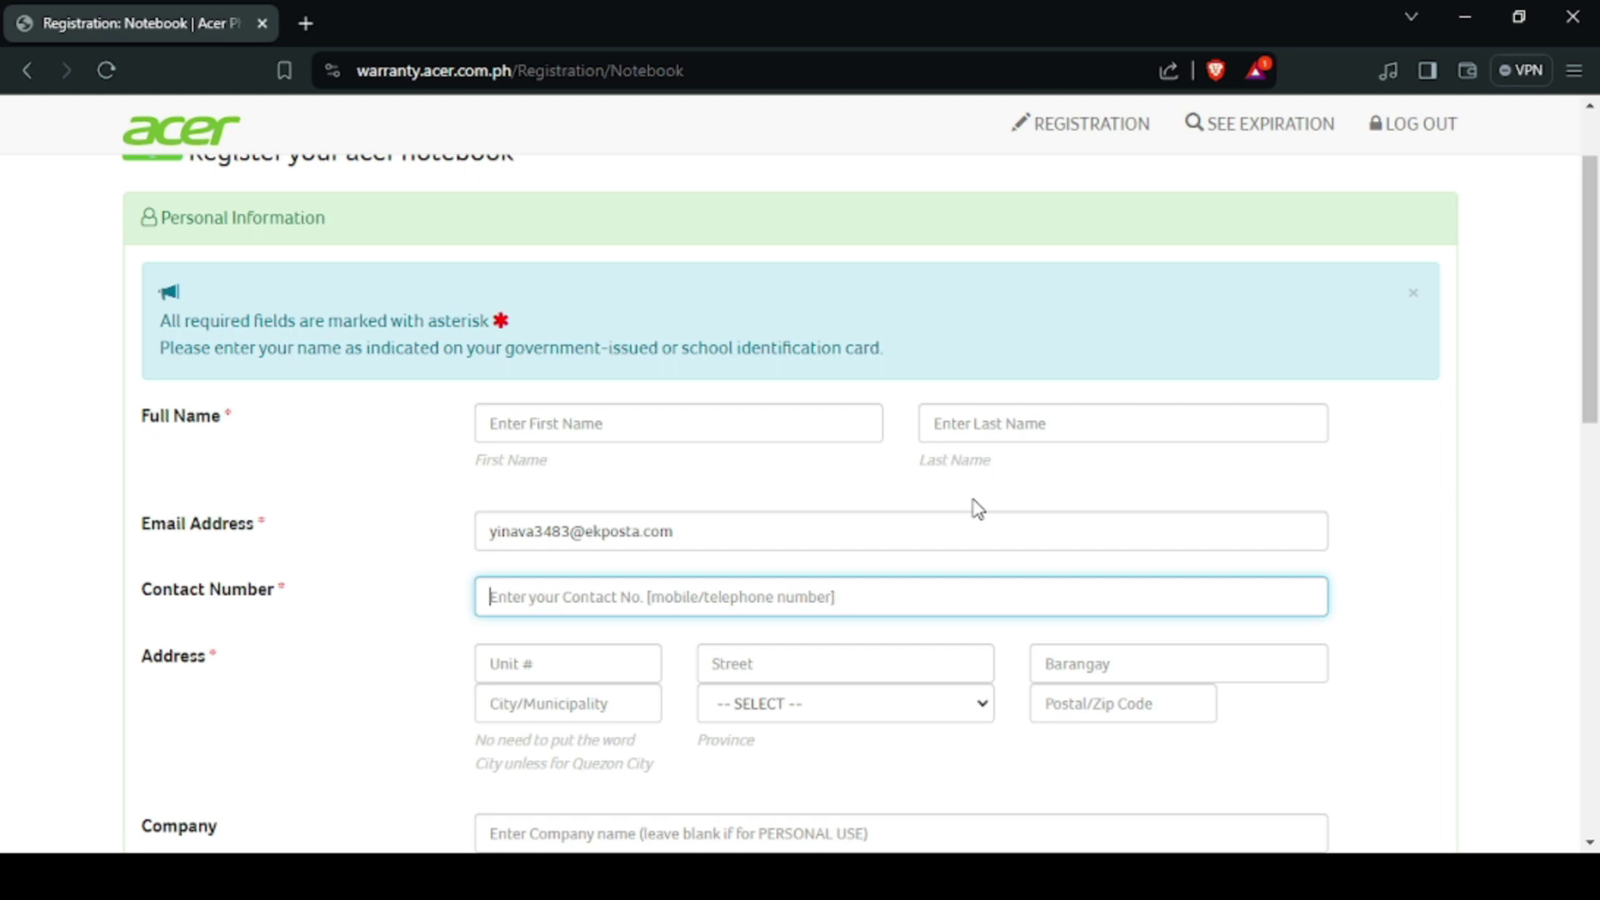
click(1040, 423)
click(754, 420)
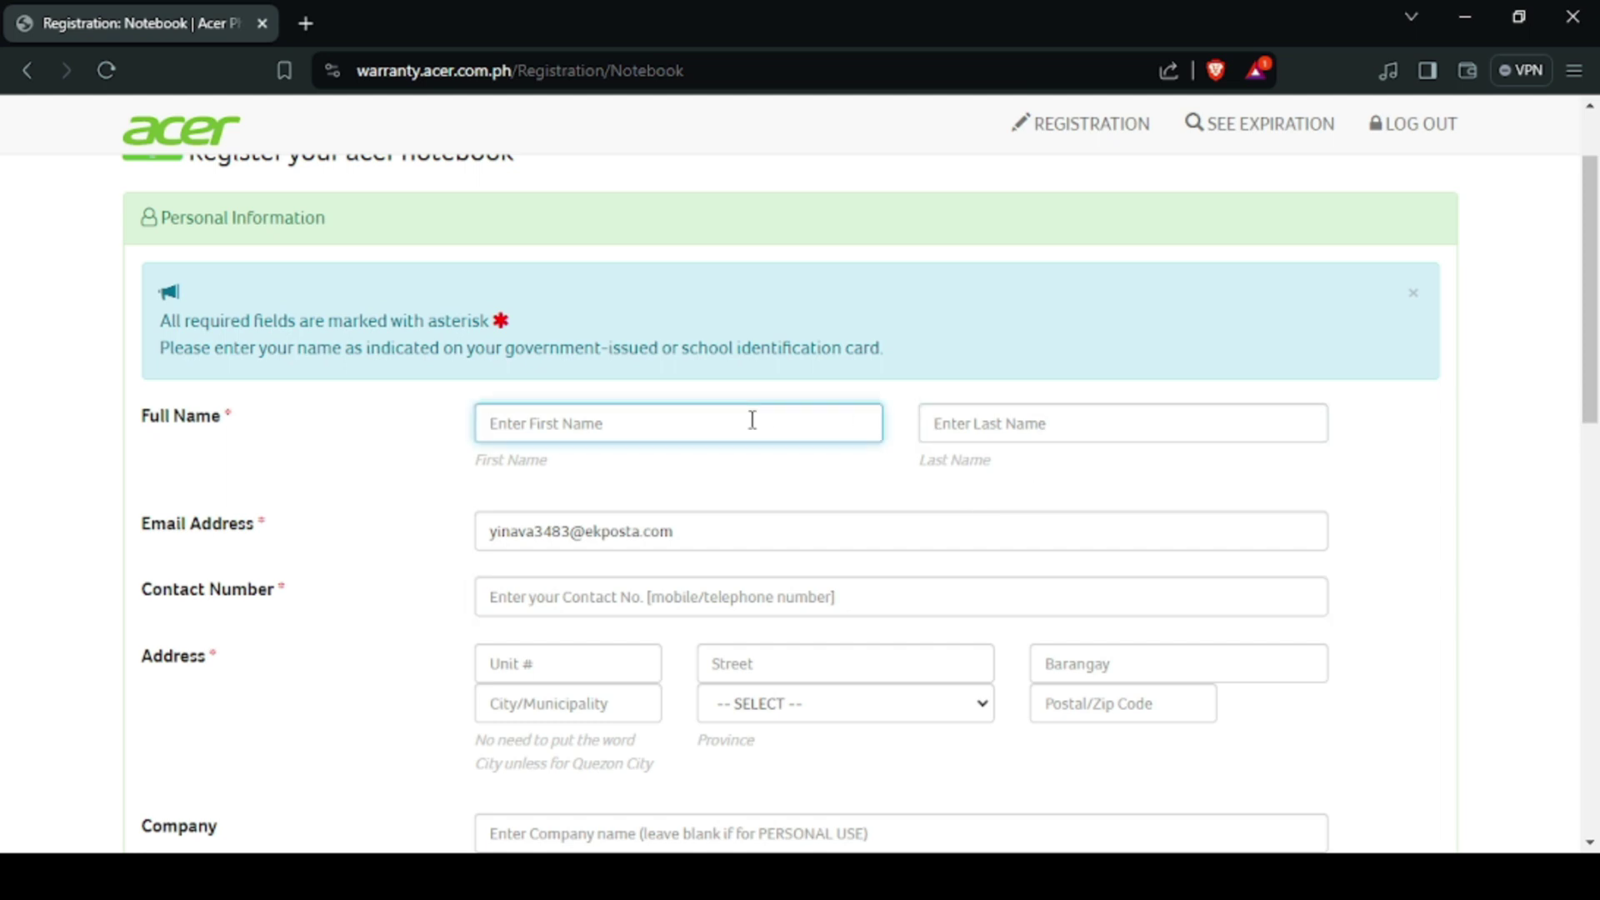
text(John)
key(Tab)
text(De)
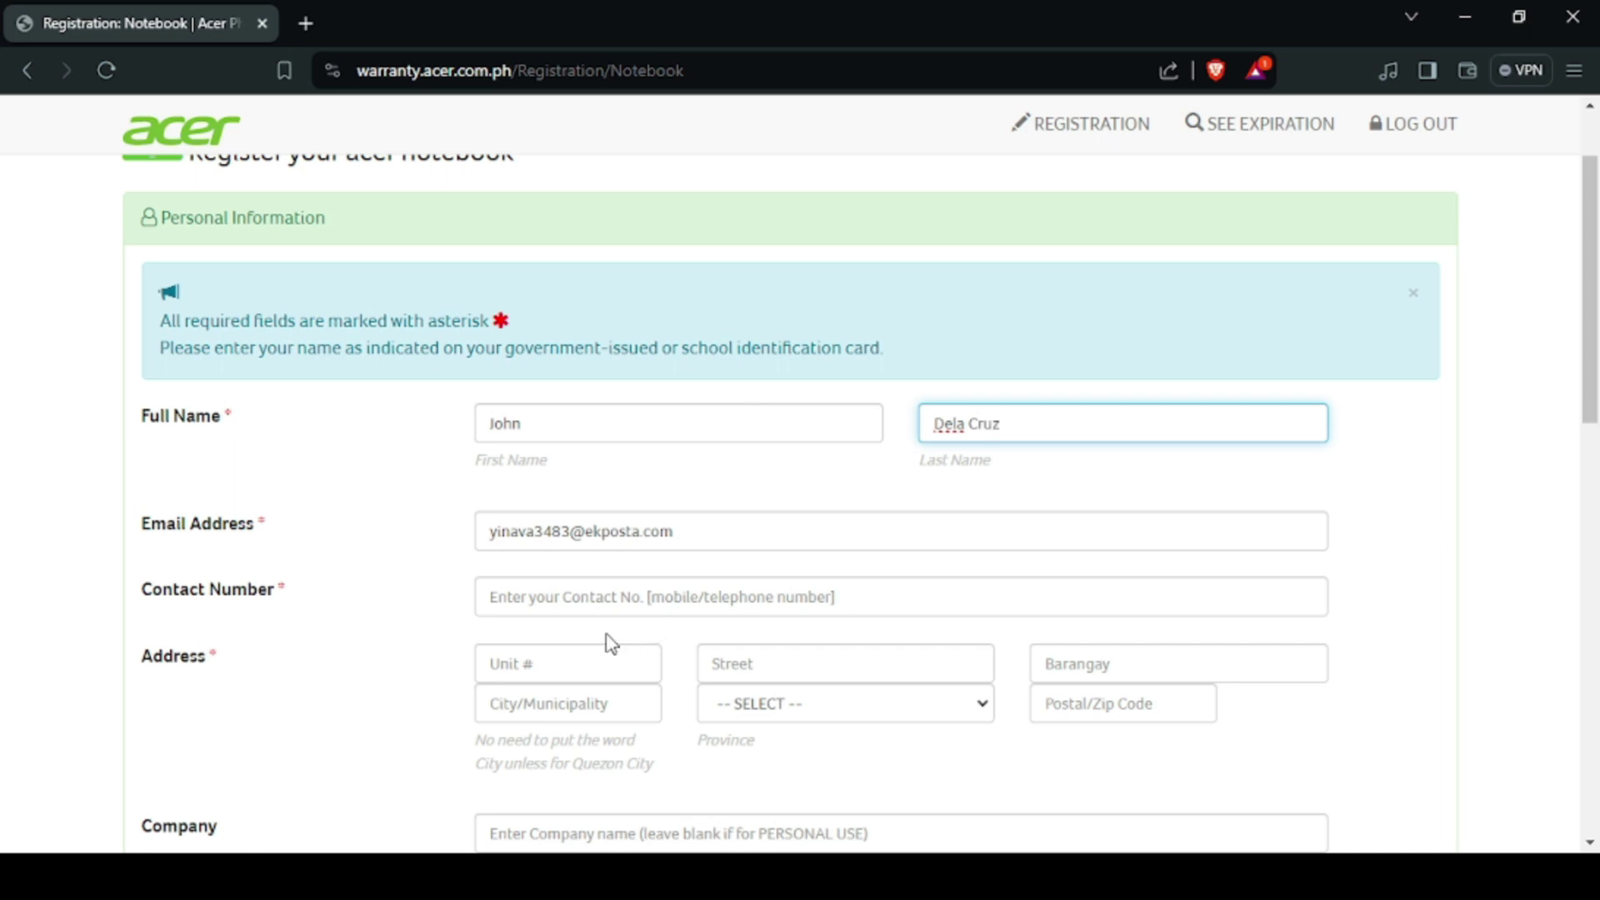
click(581, 572)
Step: Enter the owner's contact phone number
click(579, 585)
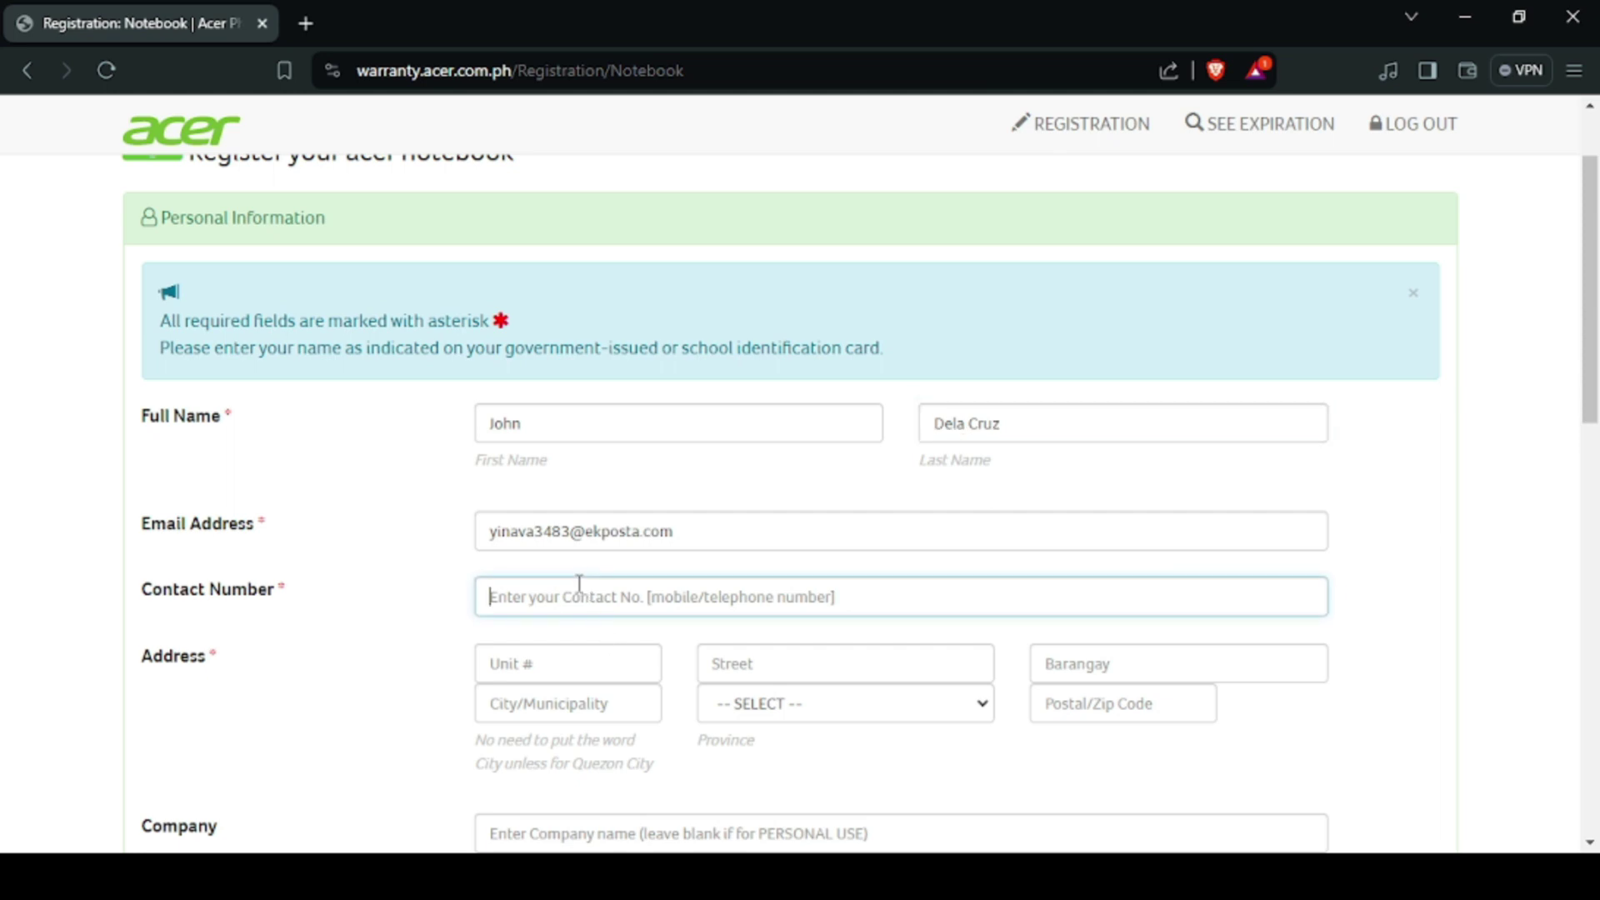
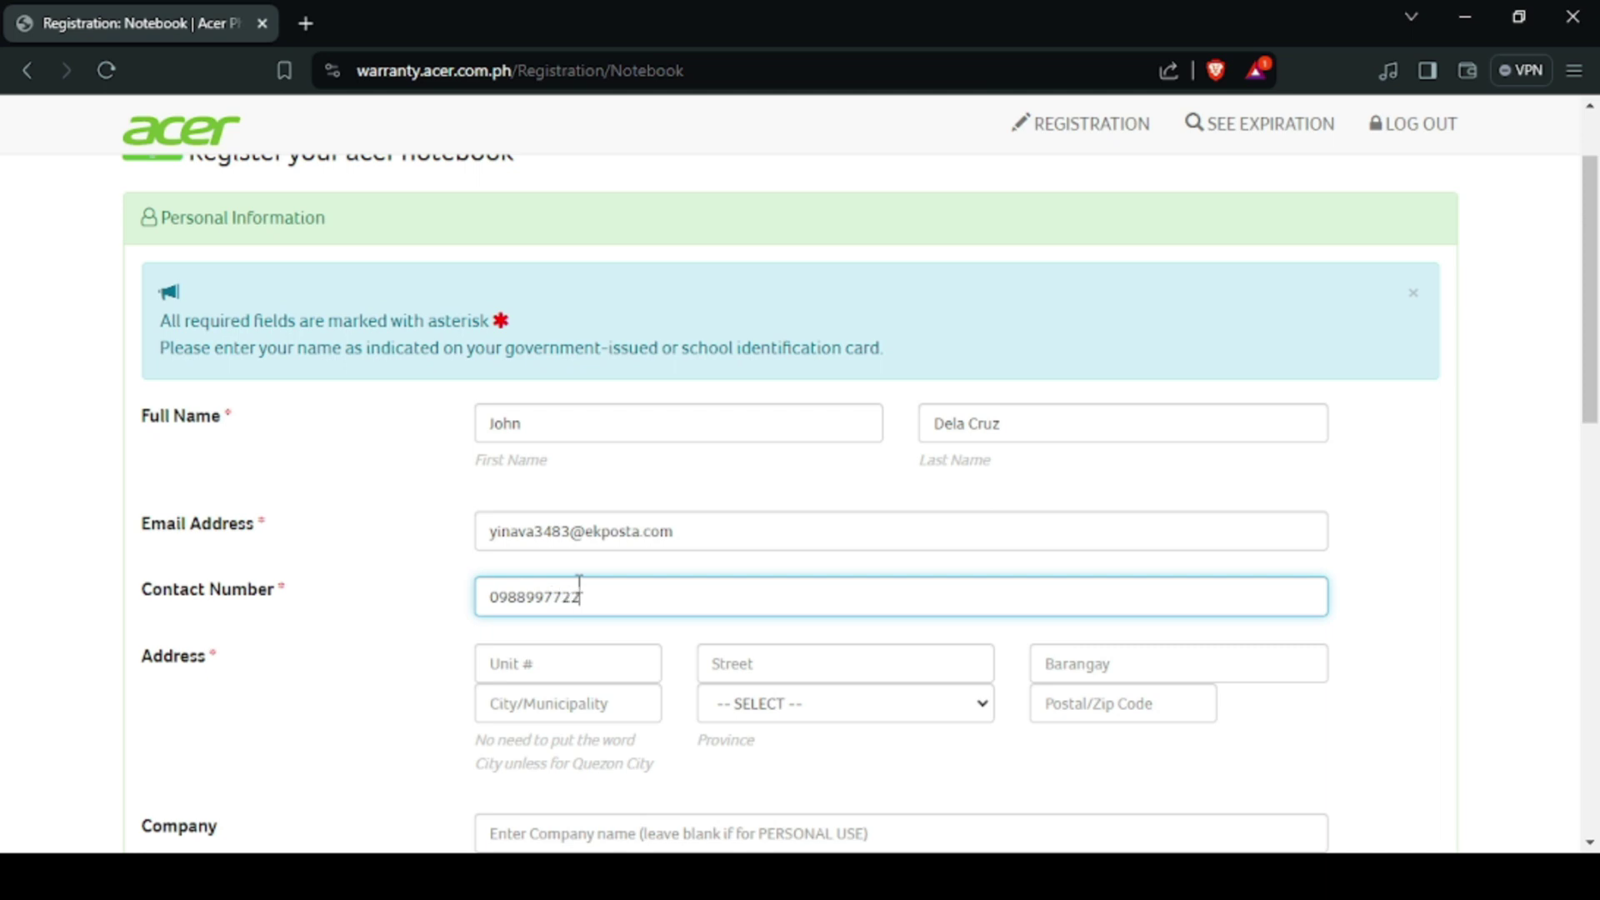
click(617, 672)
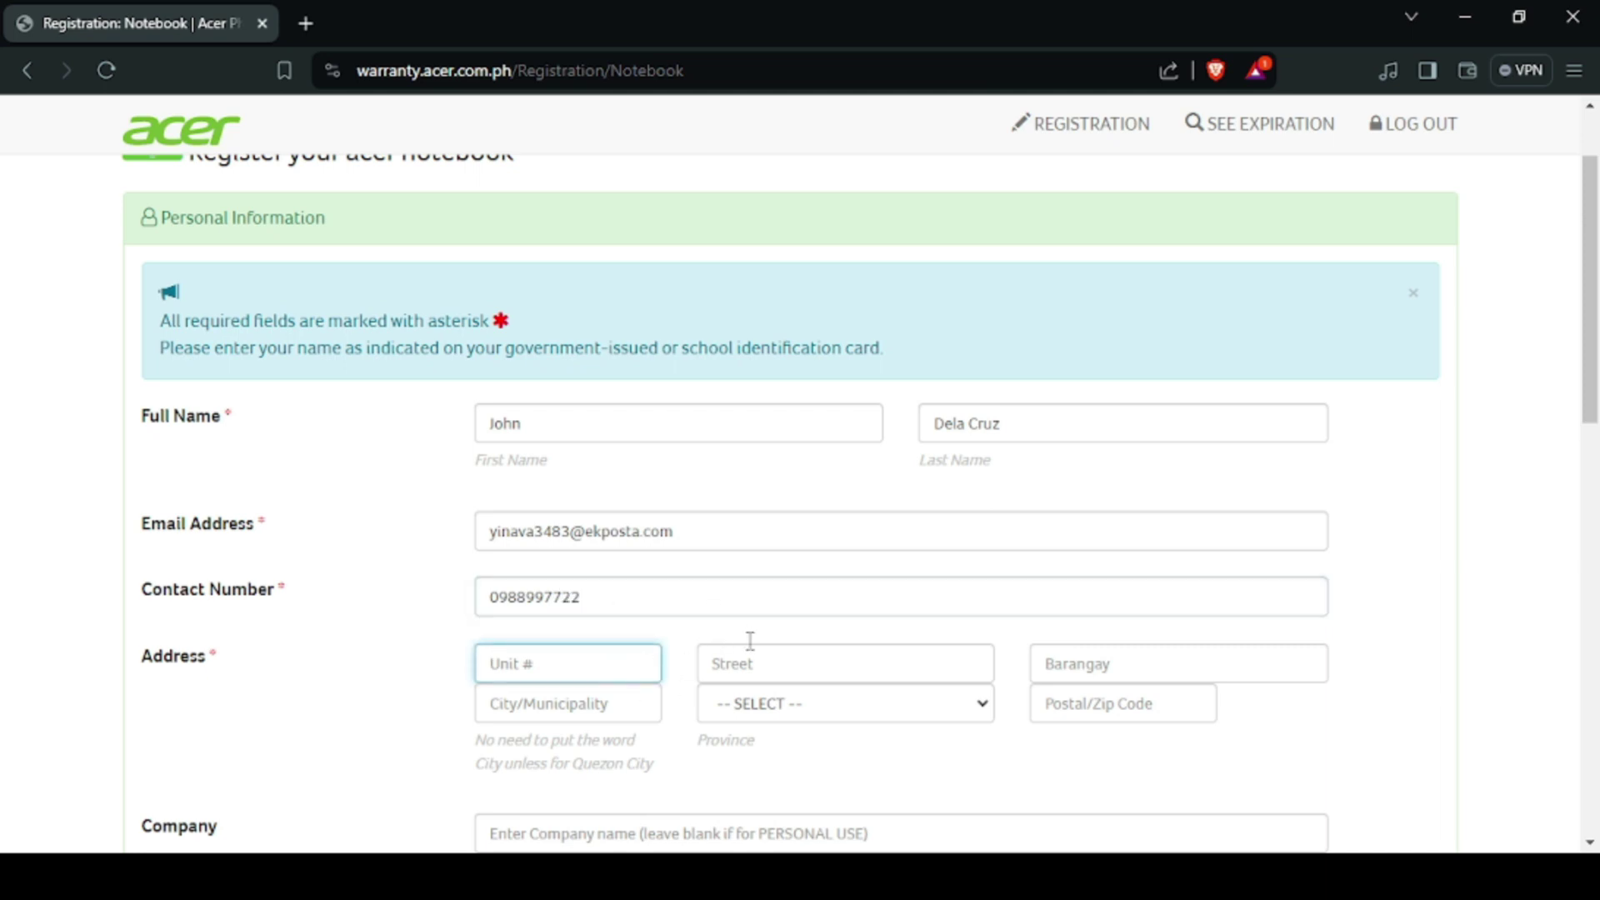
click(796, 643)
scroll(793, 635, down, 3)
Step: Select the owner's province and enter the postal code
click(796, 475)
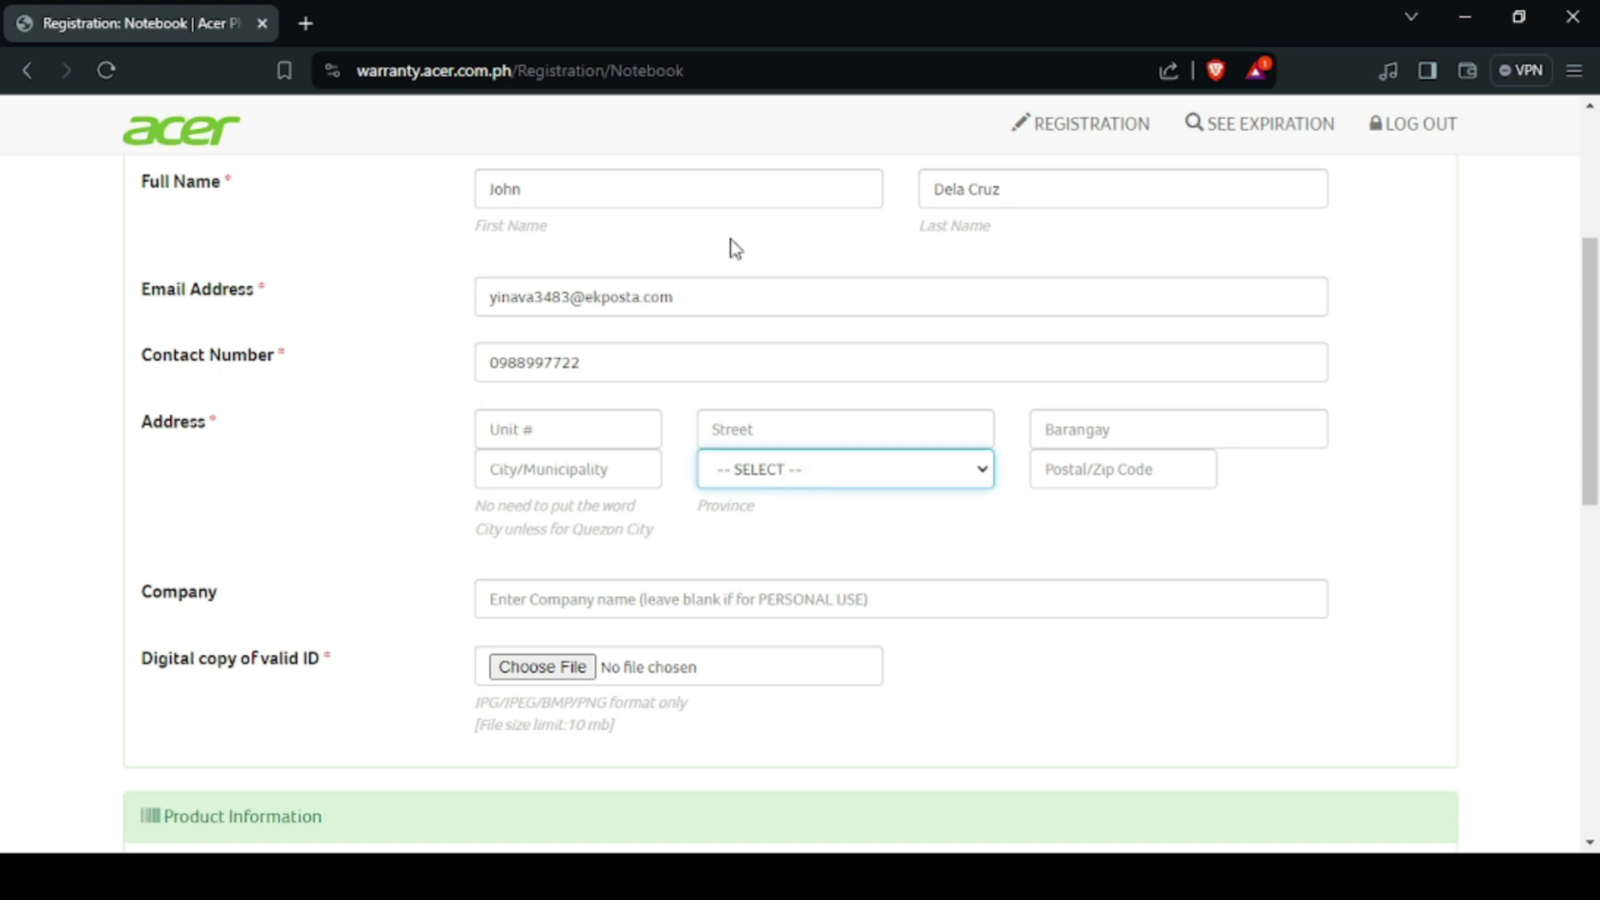
key(l)
key(Tab)
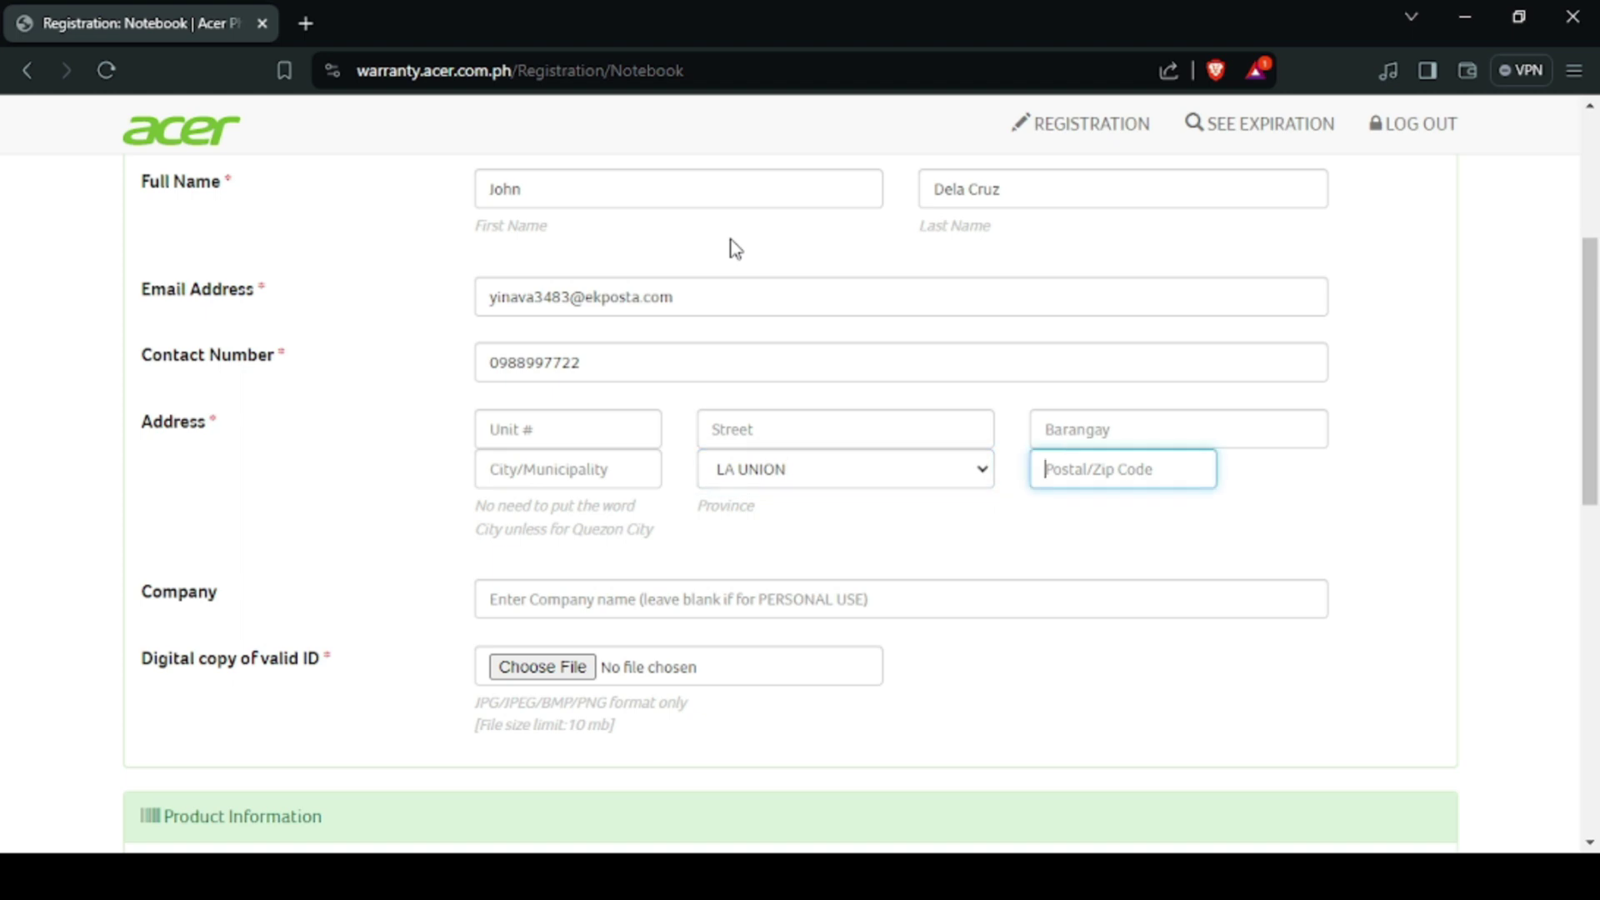
text(2500)
Step: Enter the owner's barangay and city, leaving the street field empty
click(1100, 428)
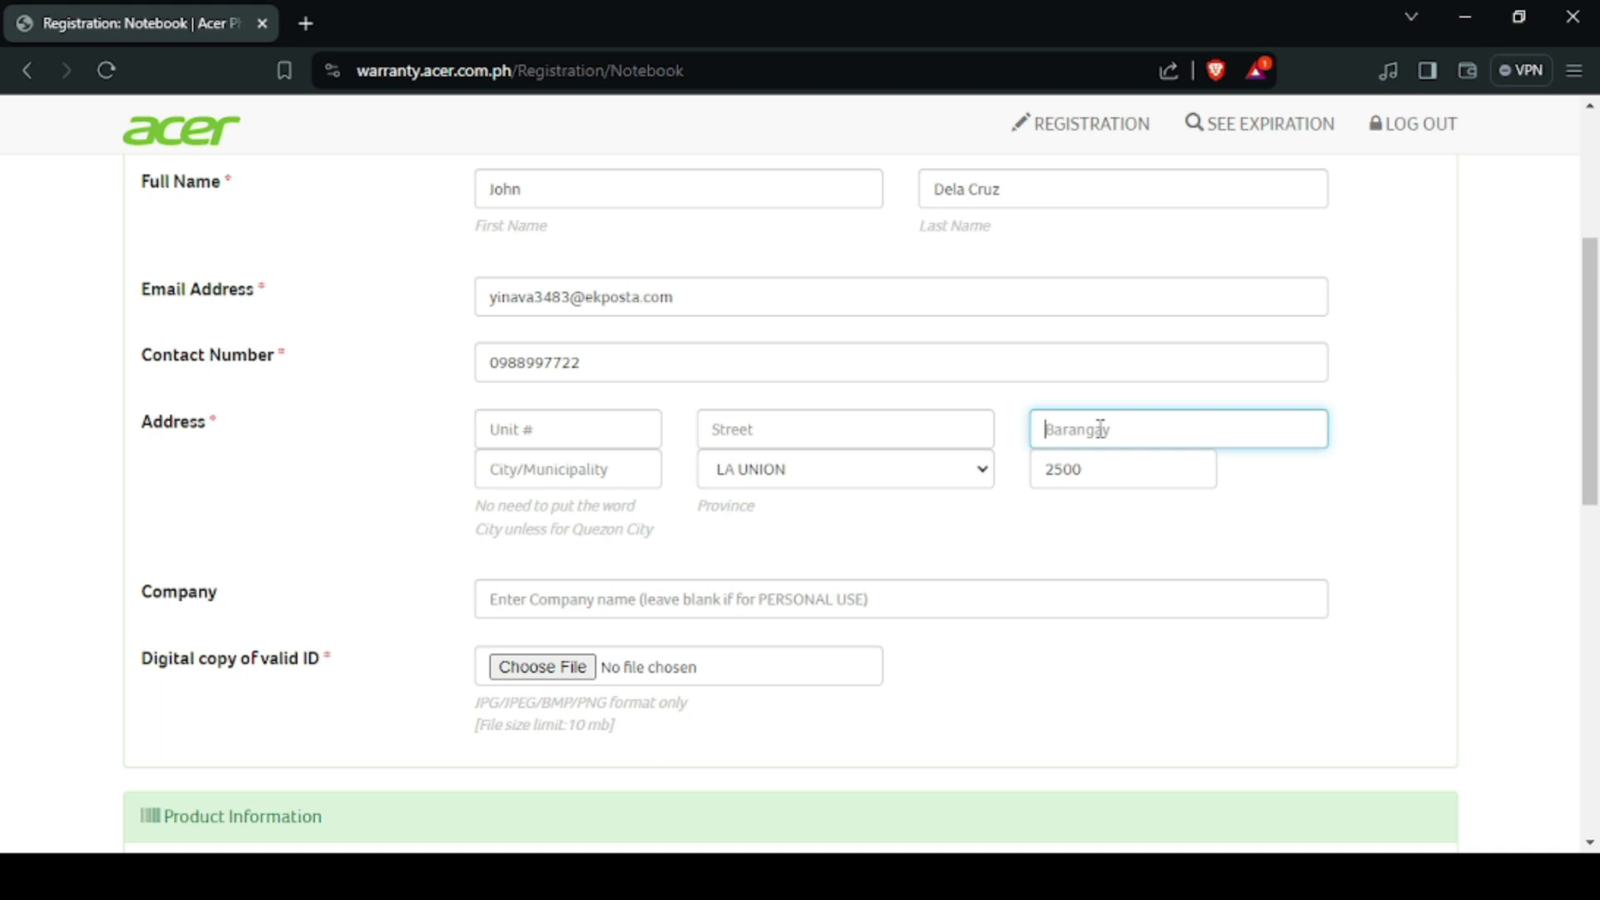
text(Bra)
key(BackSpace)
text(III)
click(752, 428)
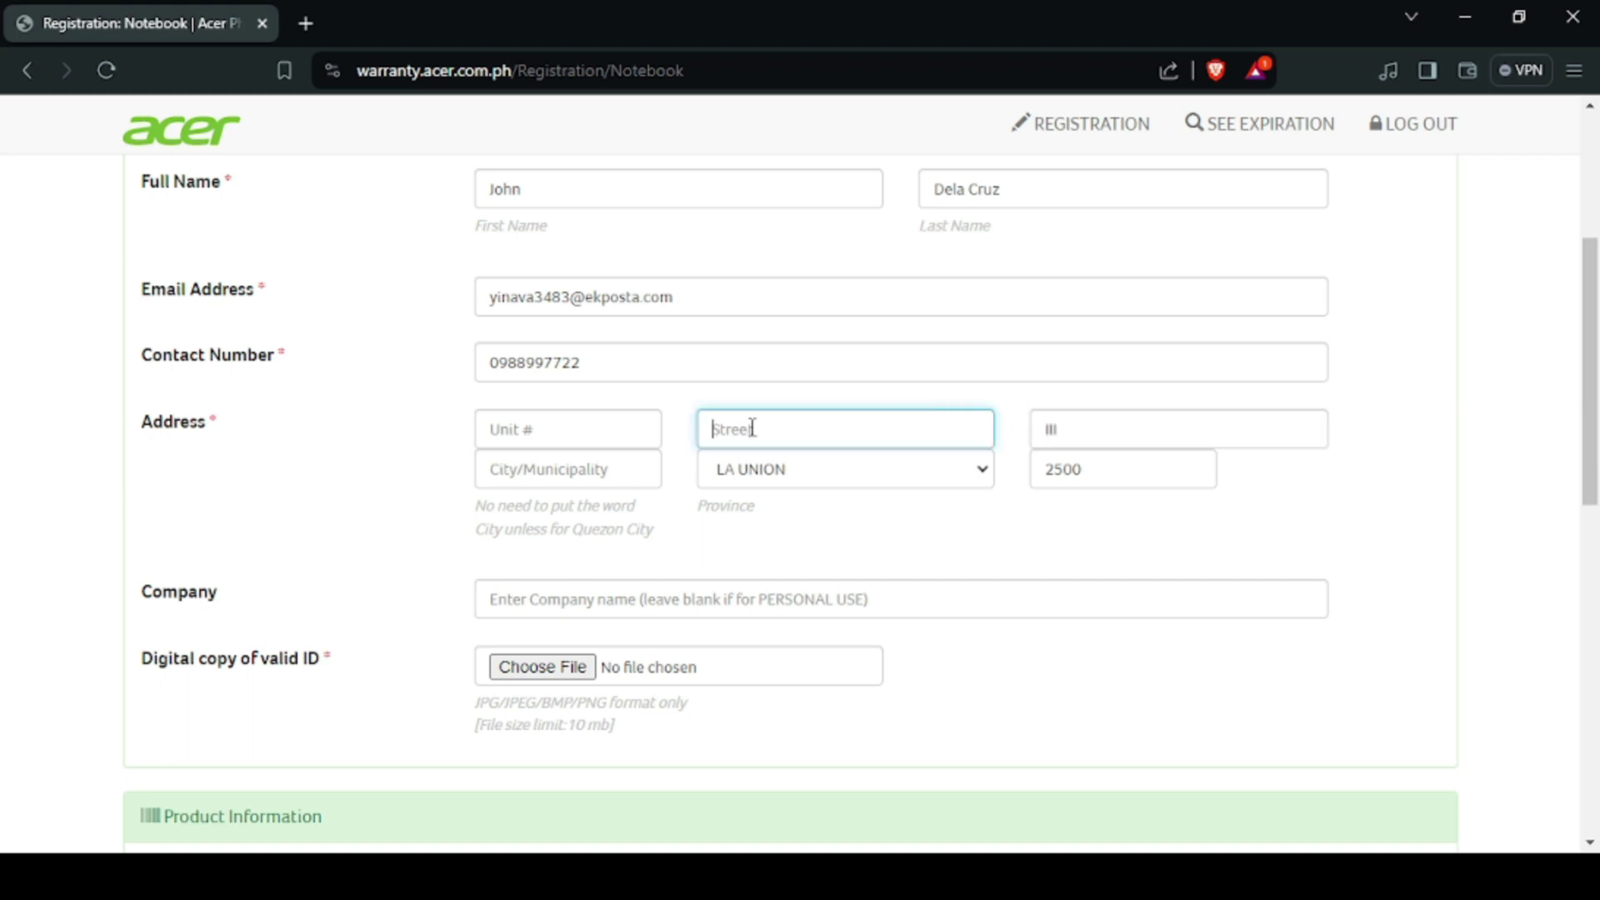
text(Sa)
key(BackSpace)
key(BackSpace)
click(620, 467)
text(San)
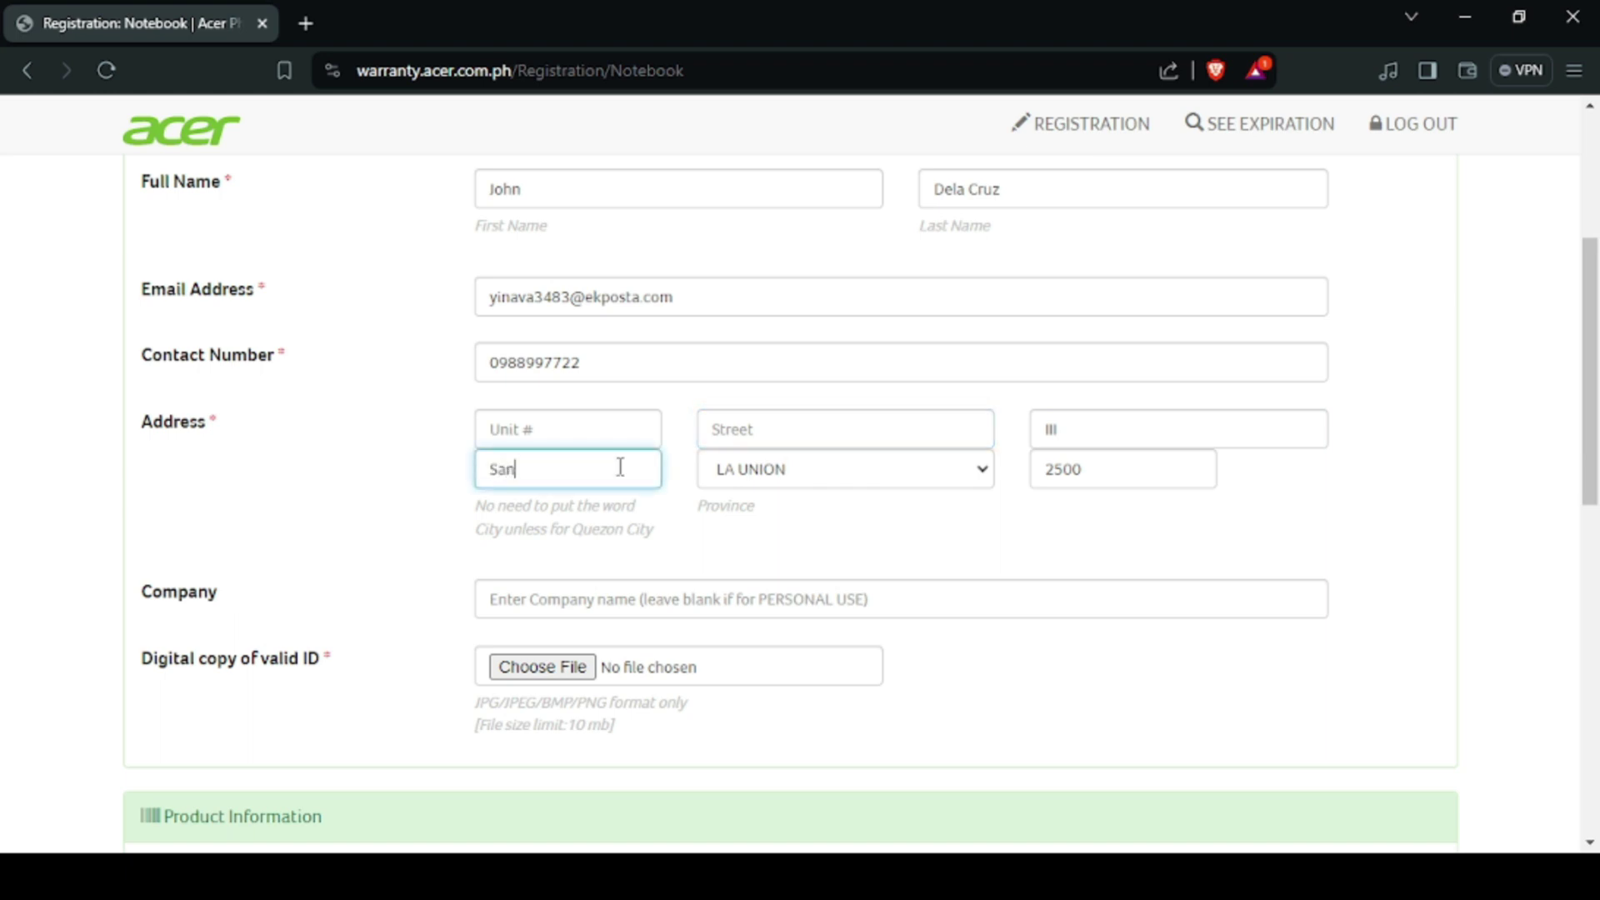
text( Fernando City)
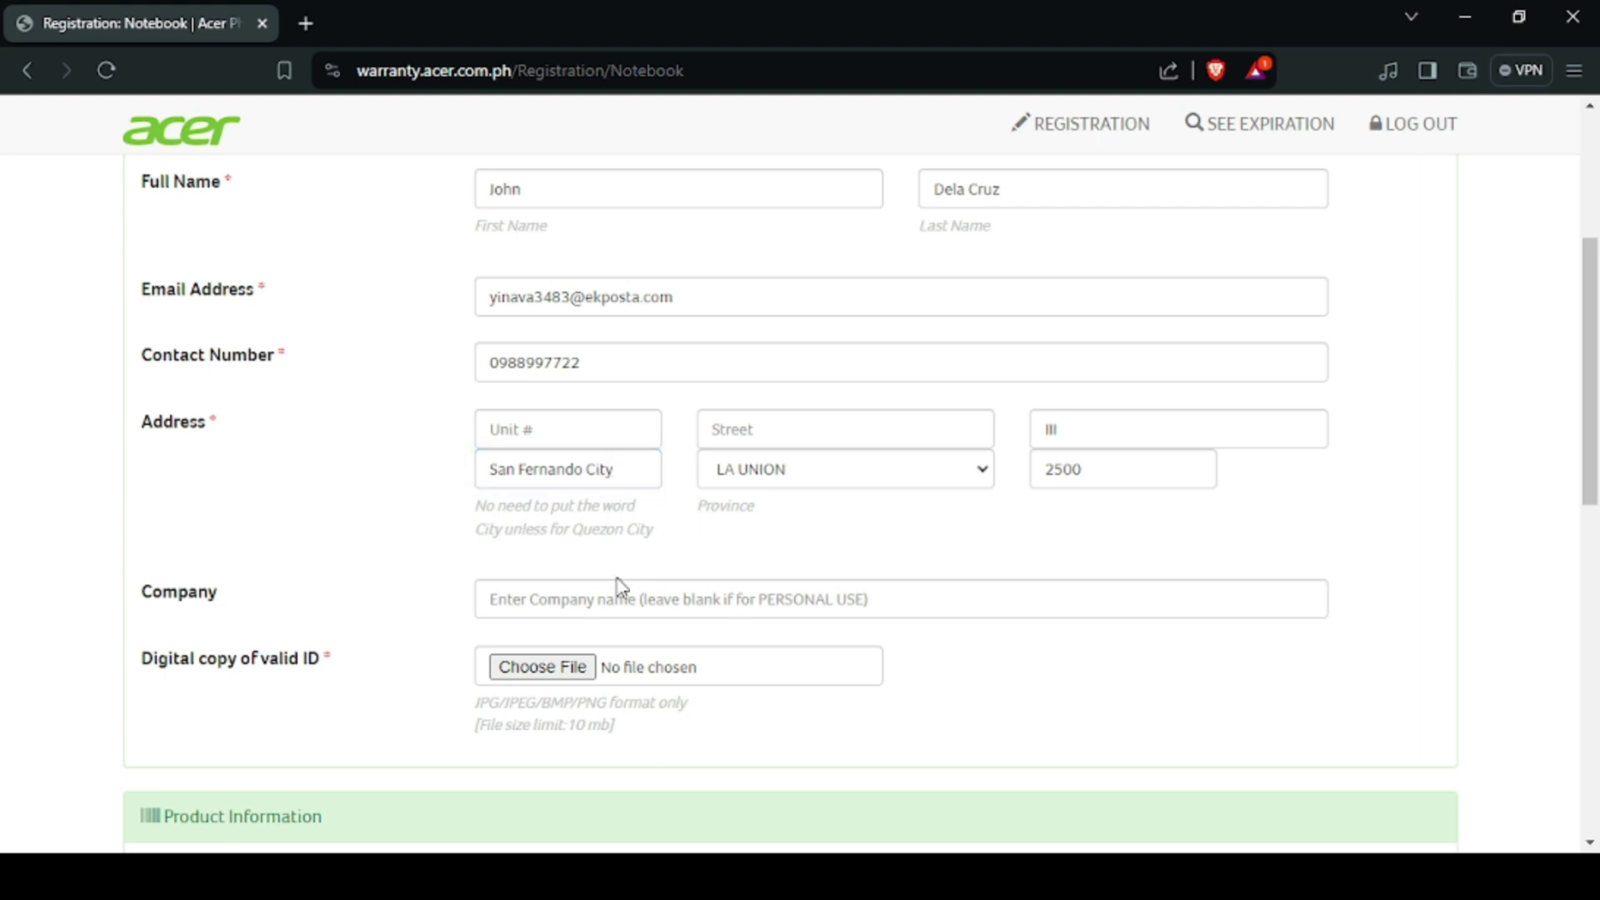
click(590, 599)
Step: Leave company blank, then enter the notebook serial number and purchase date 27/03/2024
scroll(269, 508, down, 3)
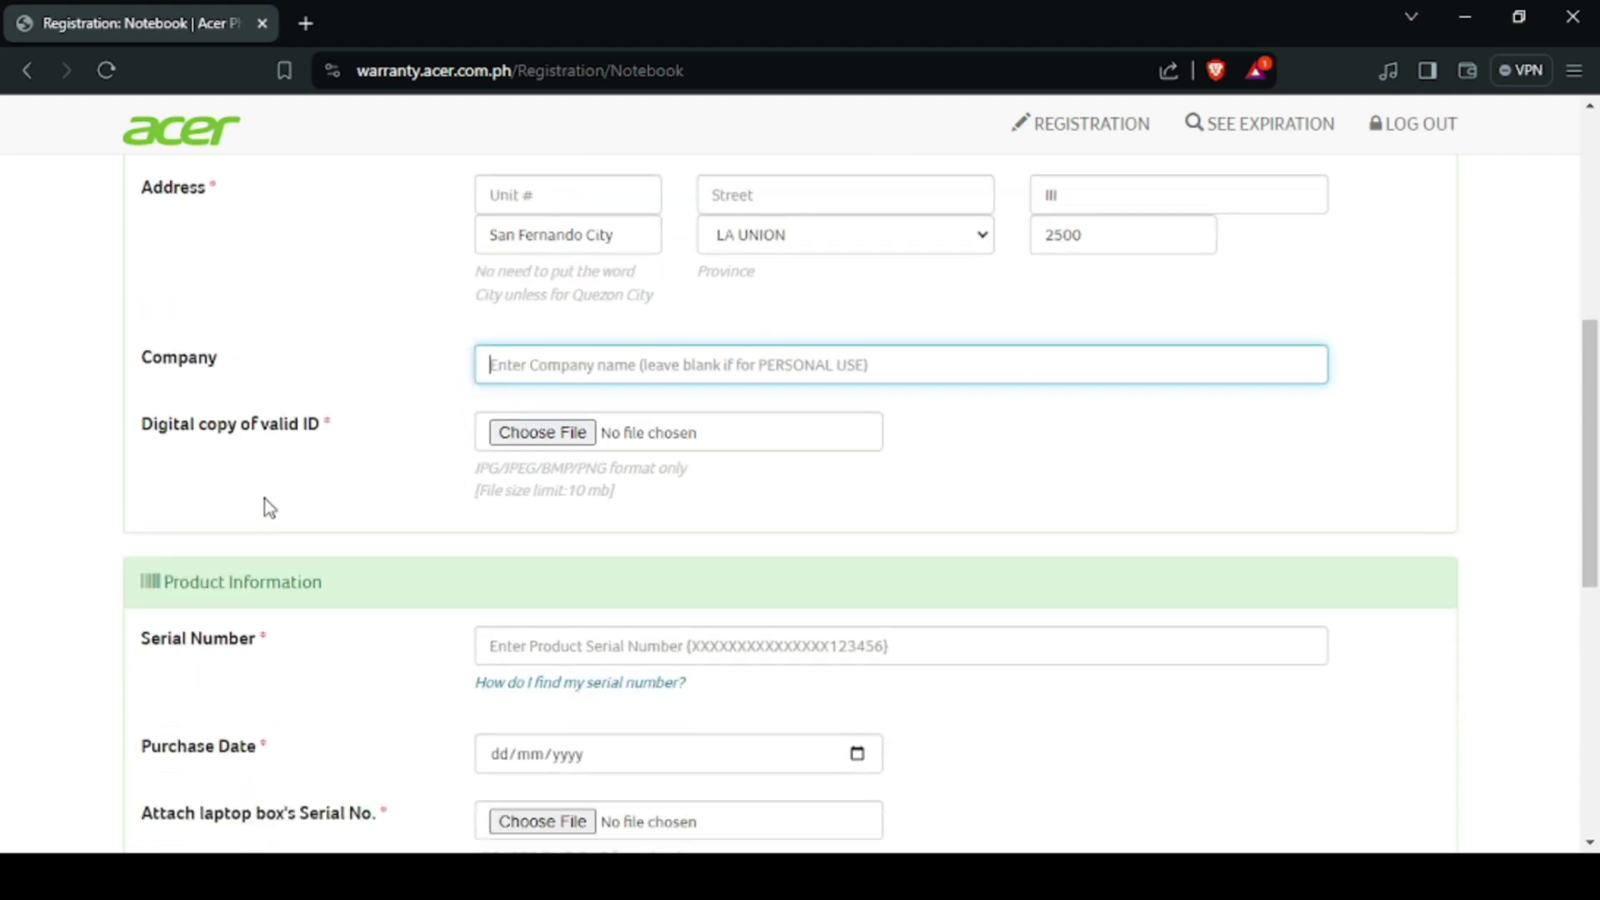
click(370, 463)
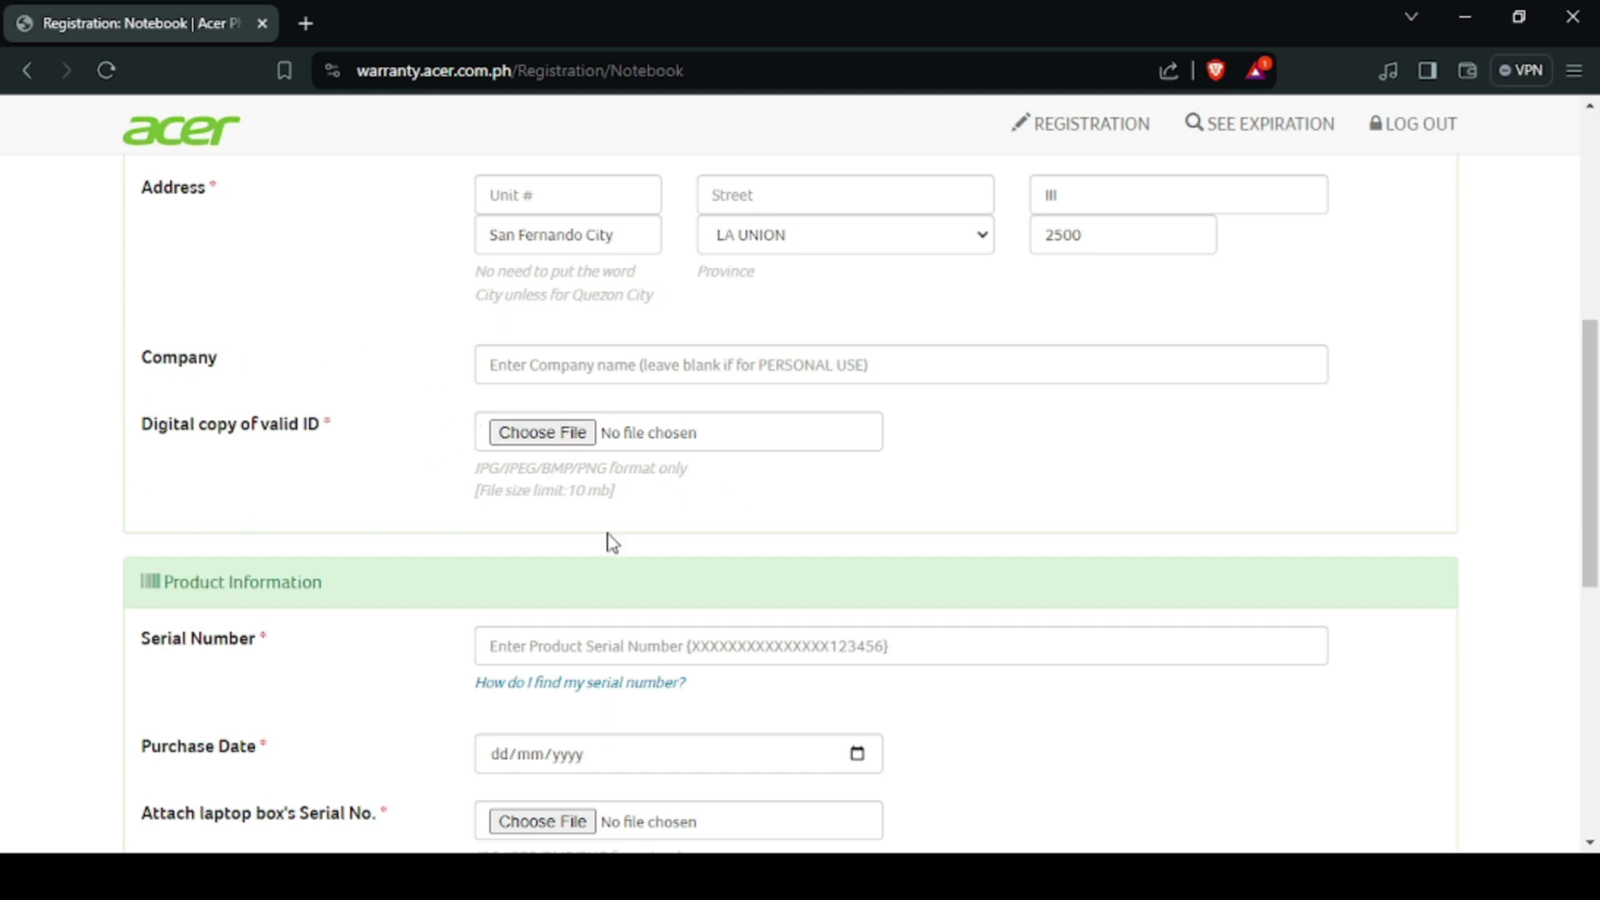
scroll(600, 418, down, 3)
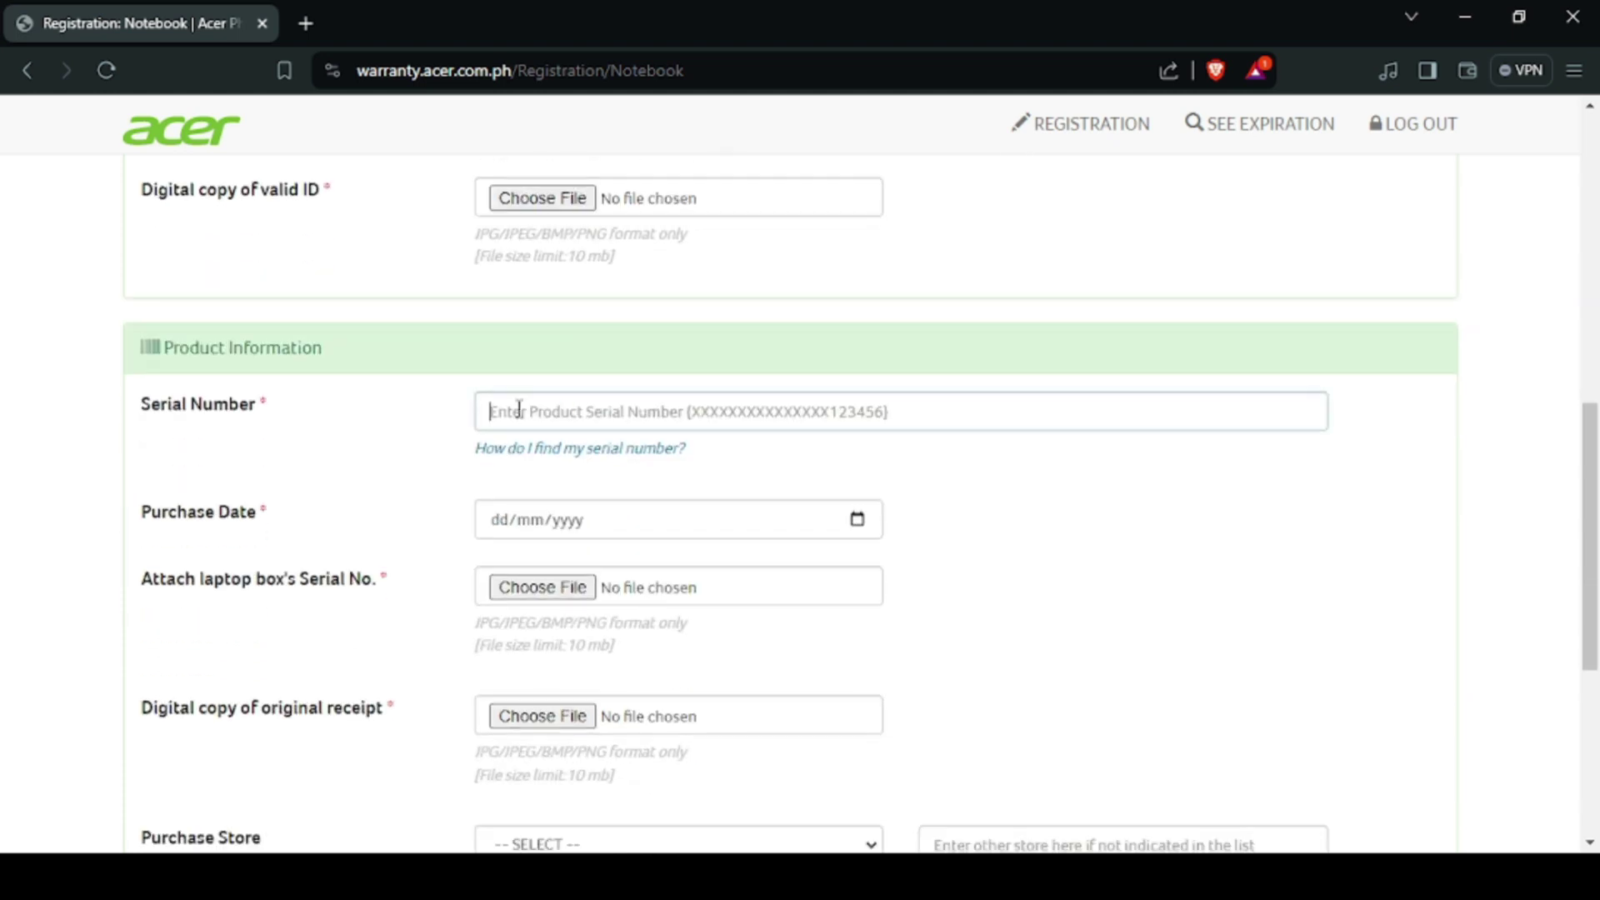
click(519, 409)
text(NX)
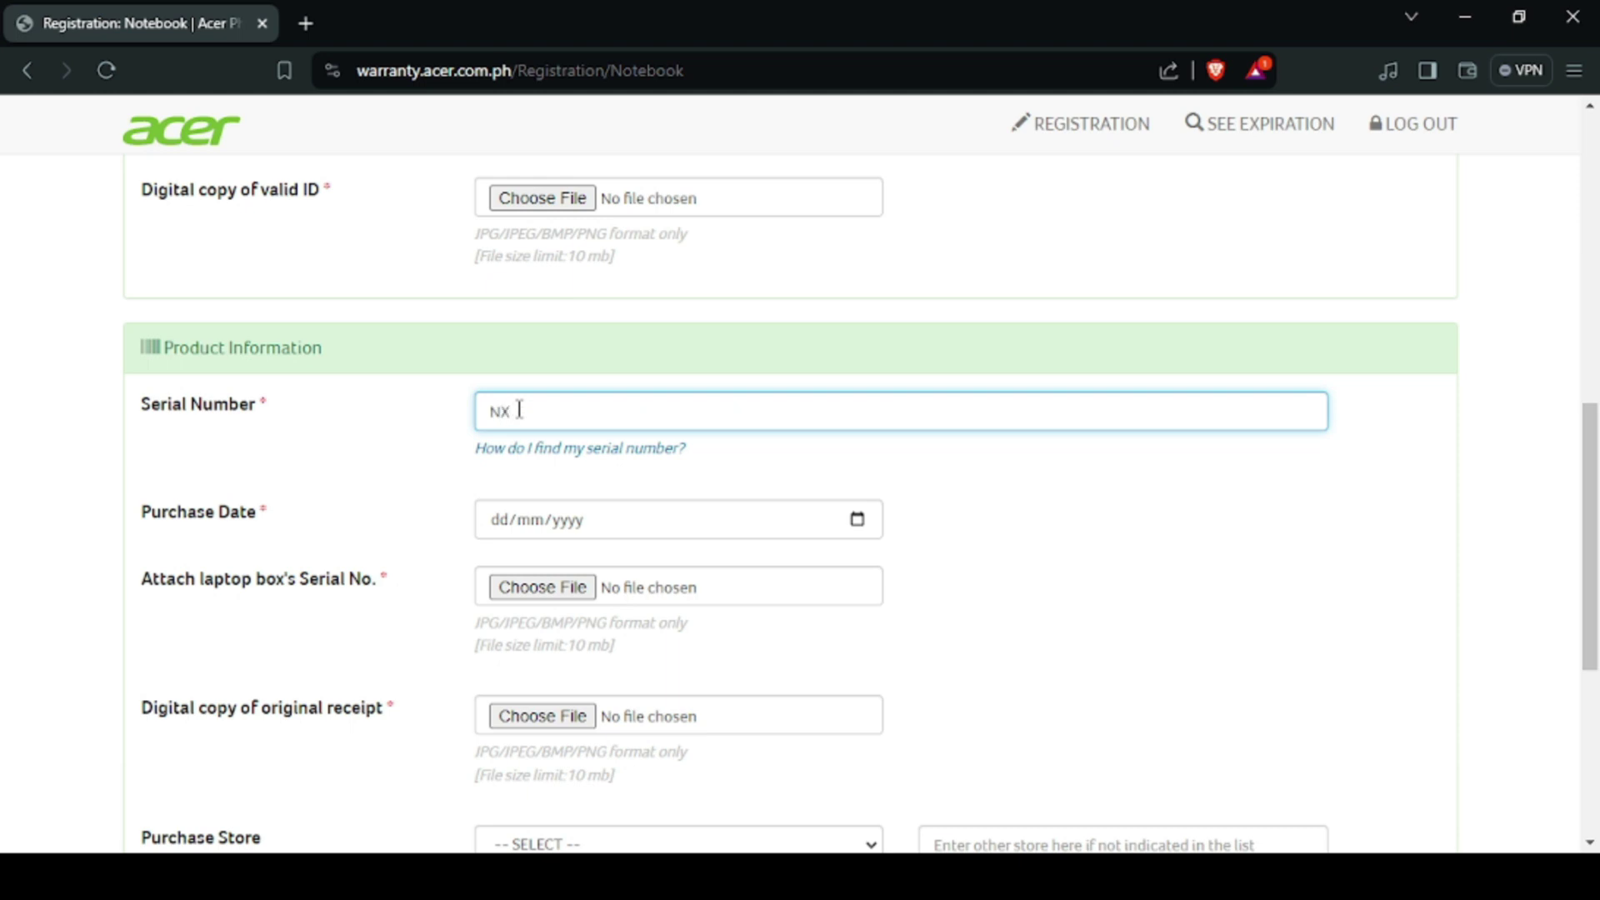
text(A***************)
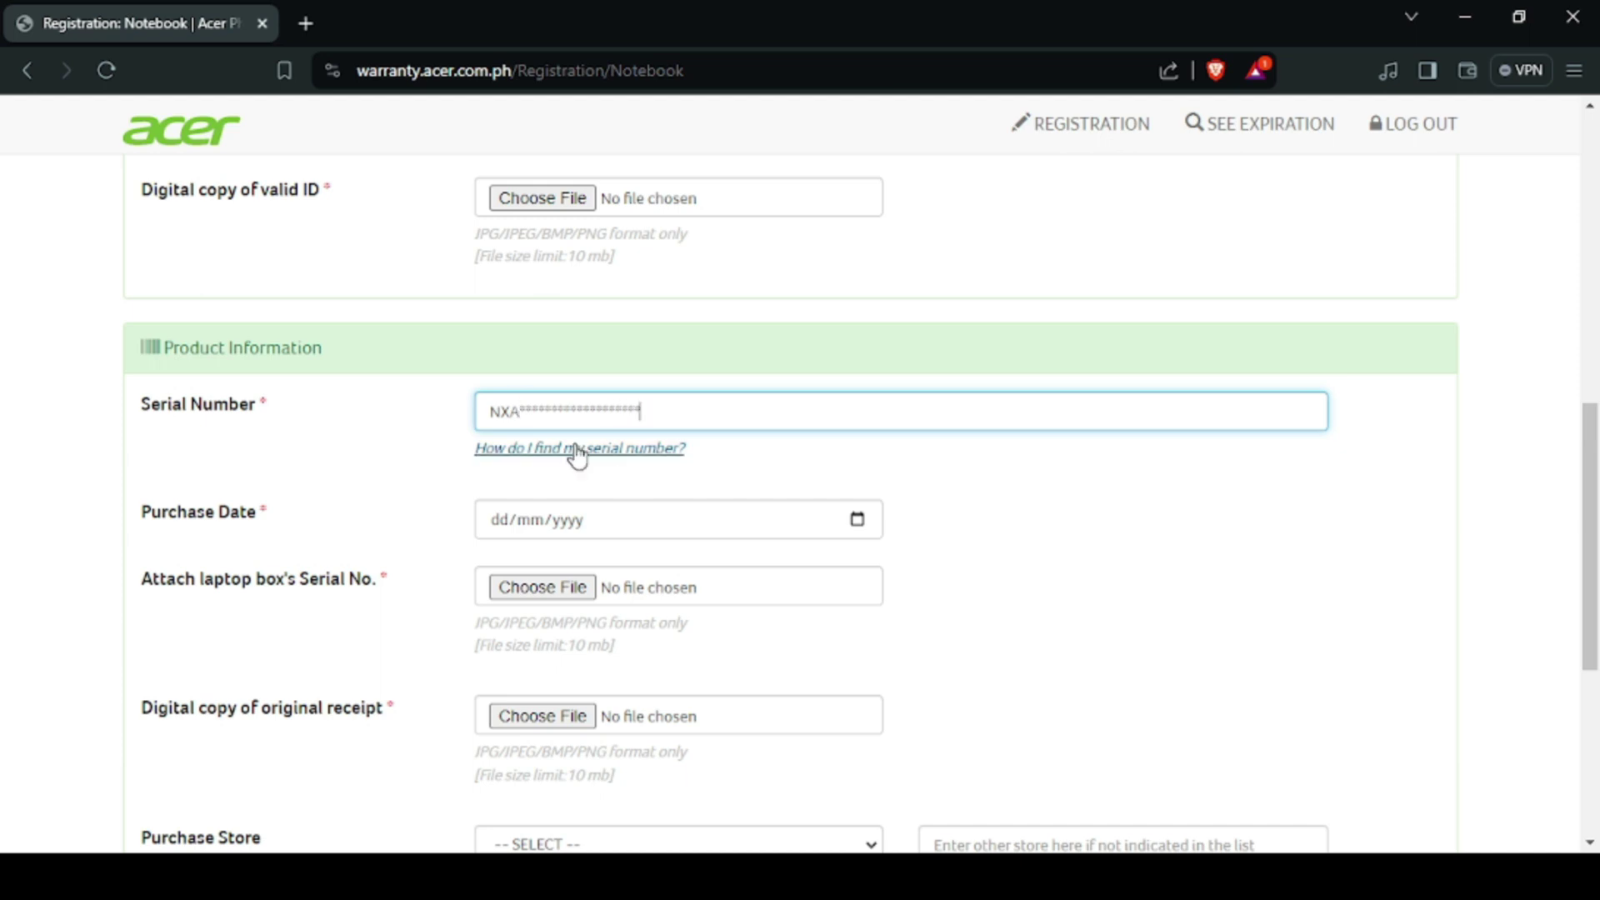
click(859, 532)
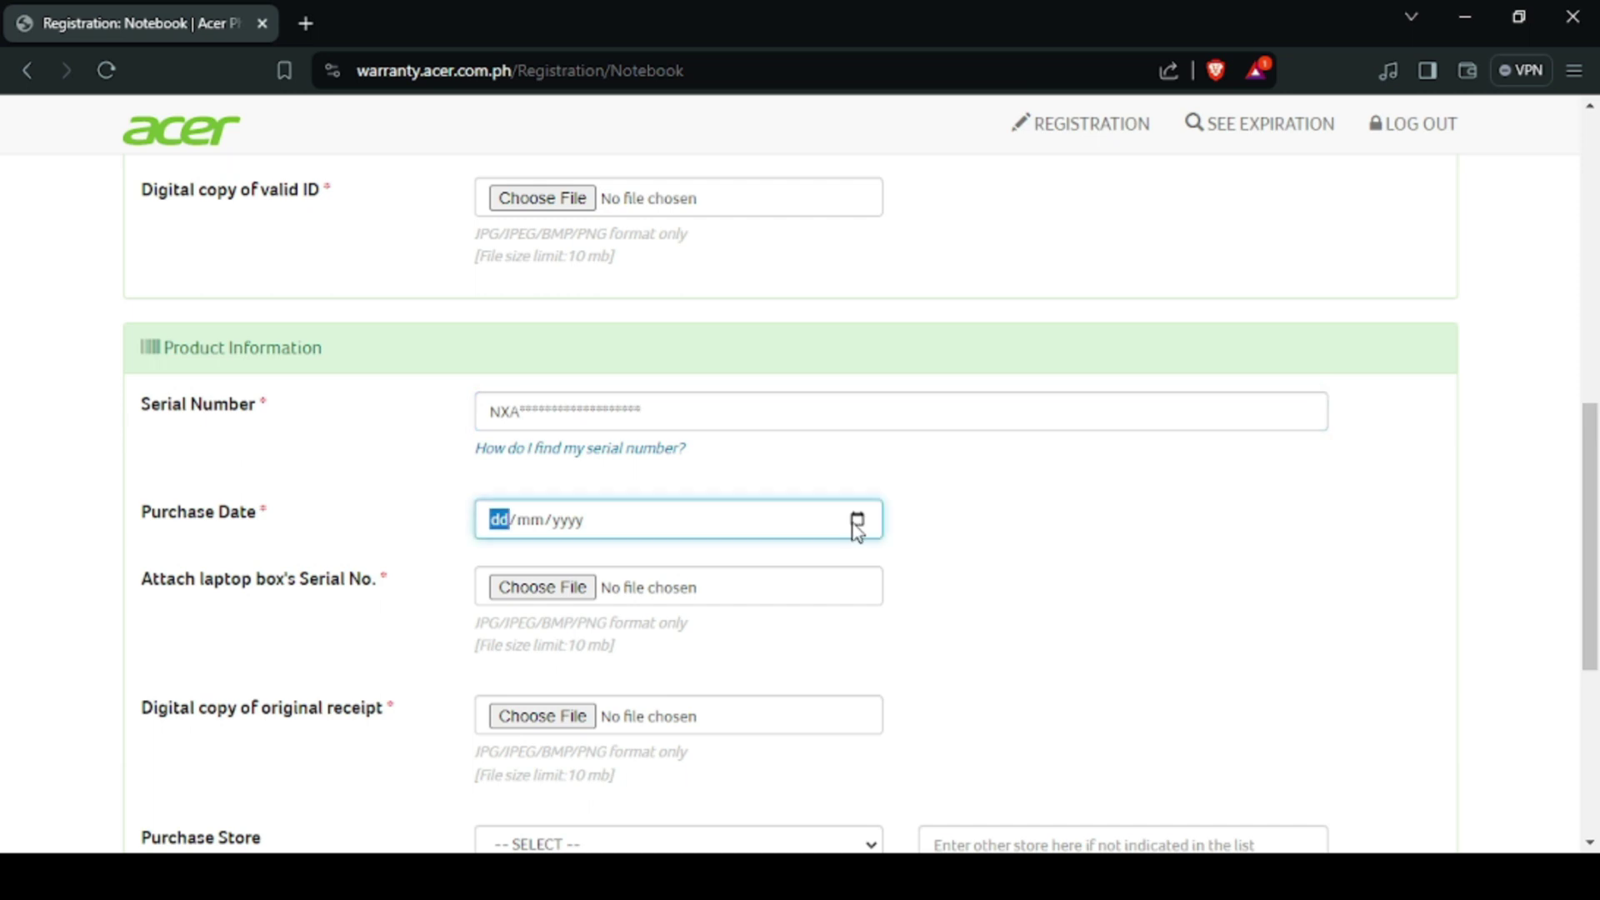
text(27032024)
scroll(370, 553, down, 3)
Step: Enter 'PC4Me One Stop Computer Corp.' as the other store and choose LA UNION as purchase location
click(544, 625)
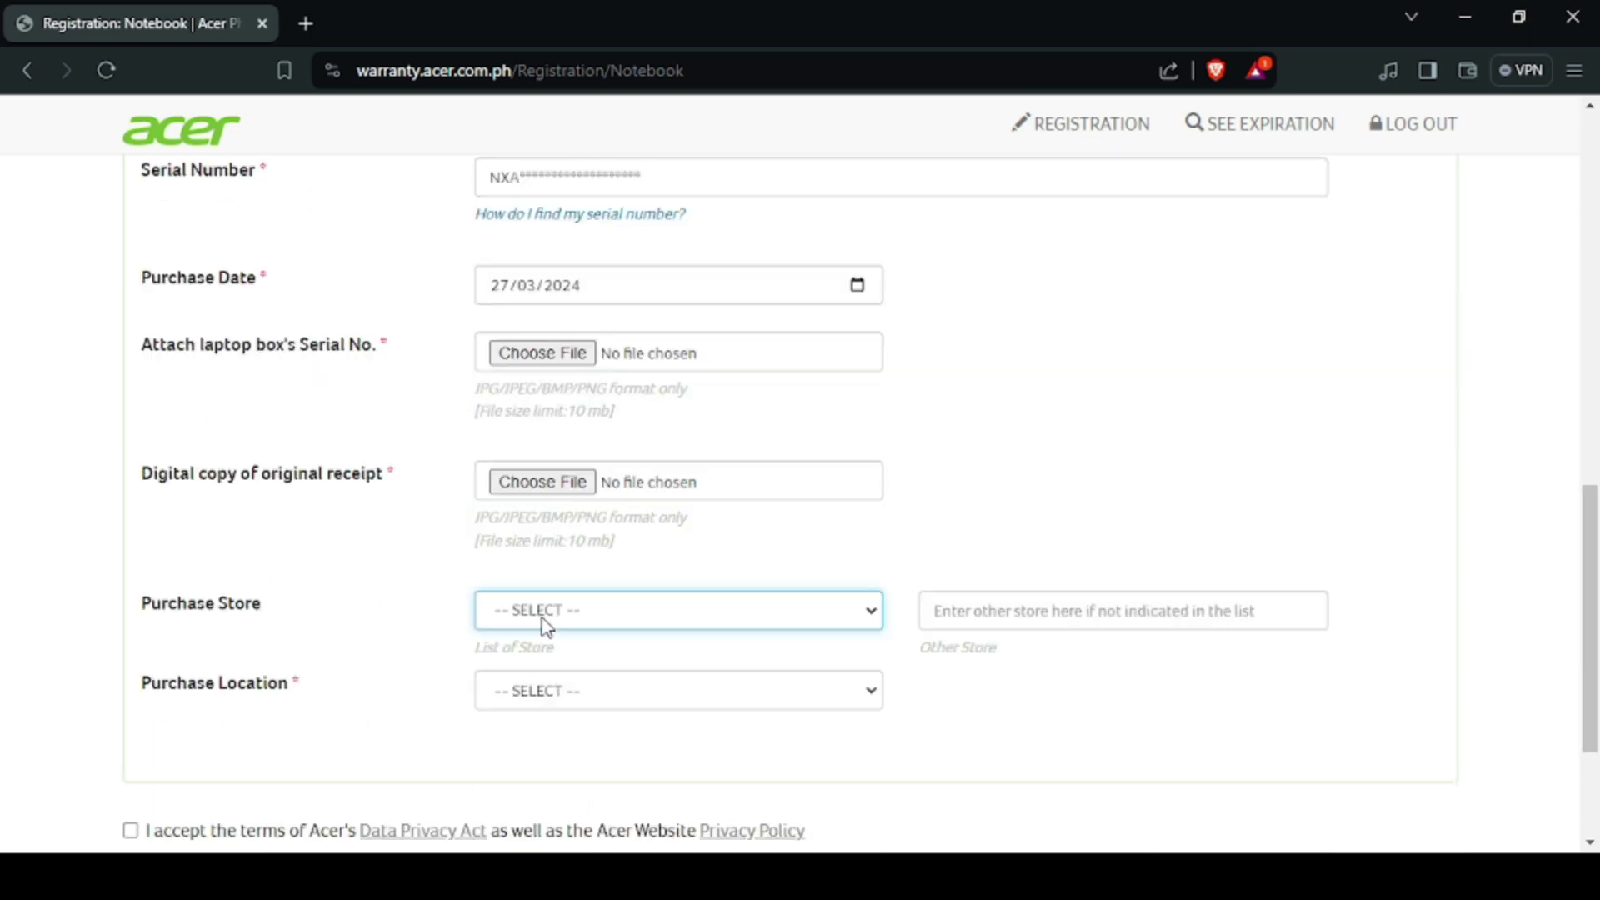
click(397, 565)
click(1071, 615)
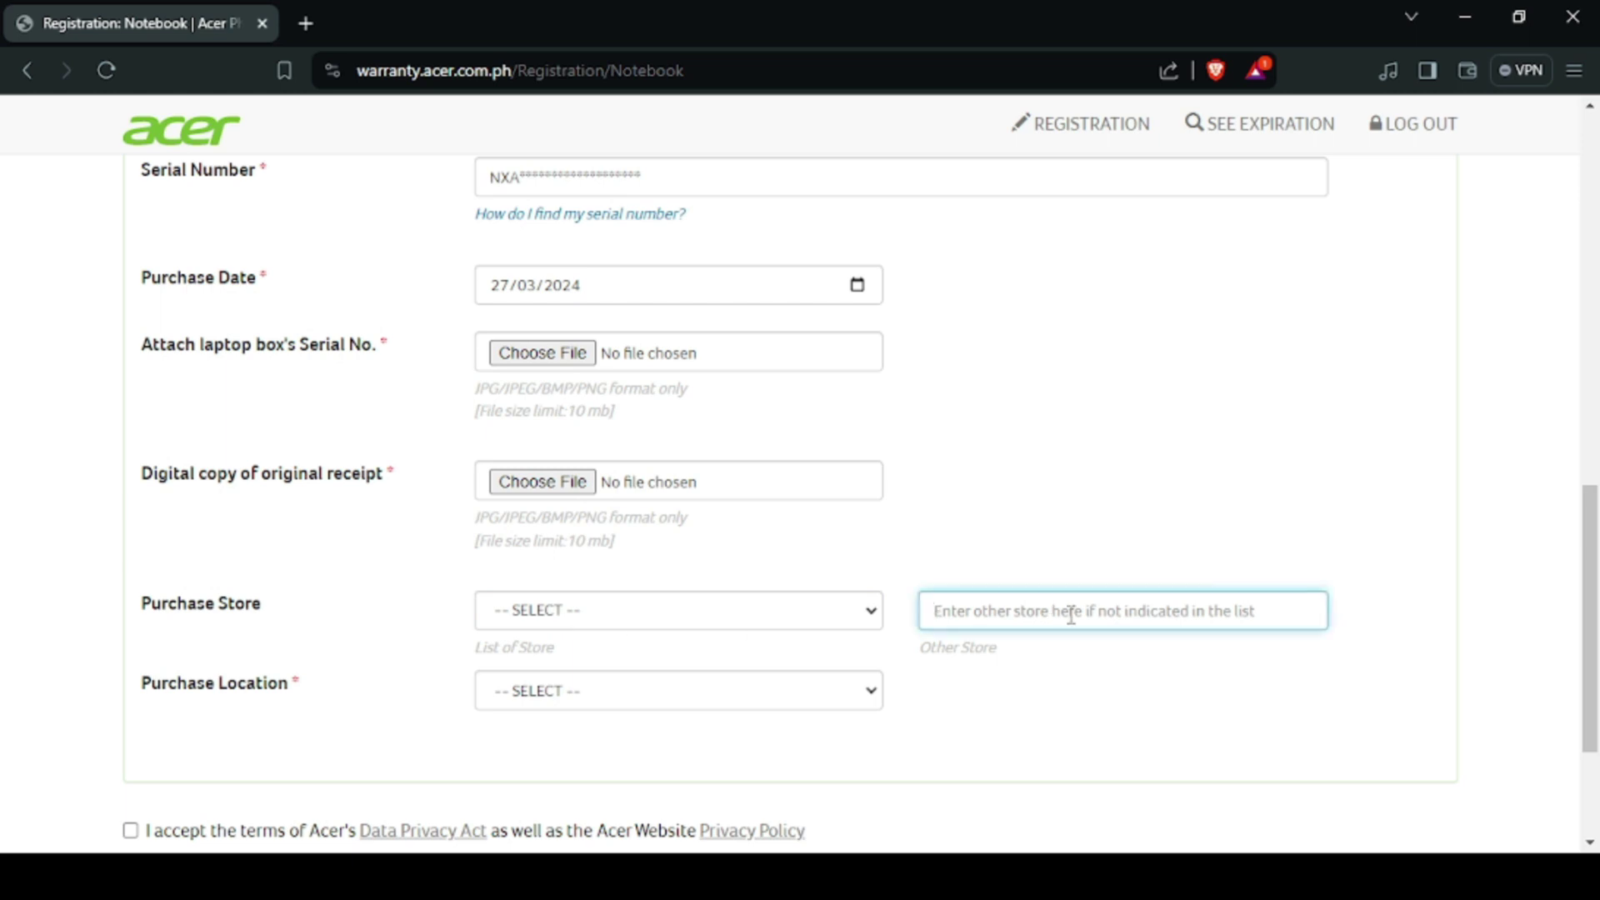
text(PC4)
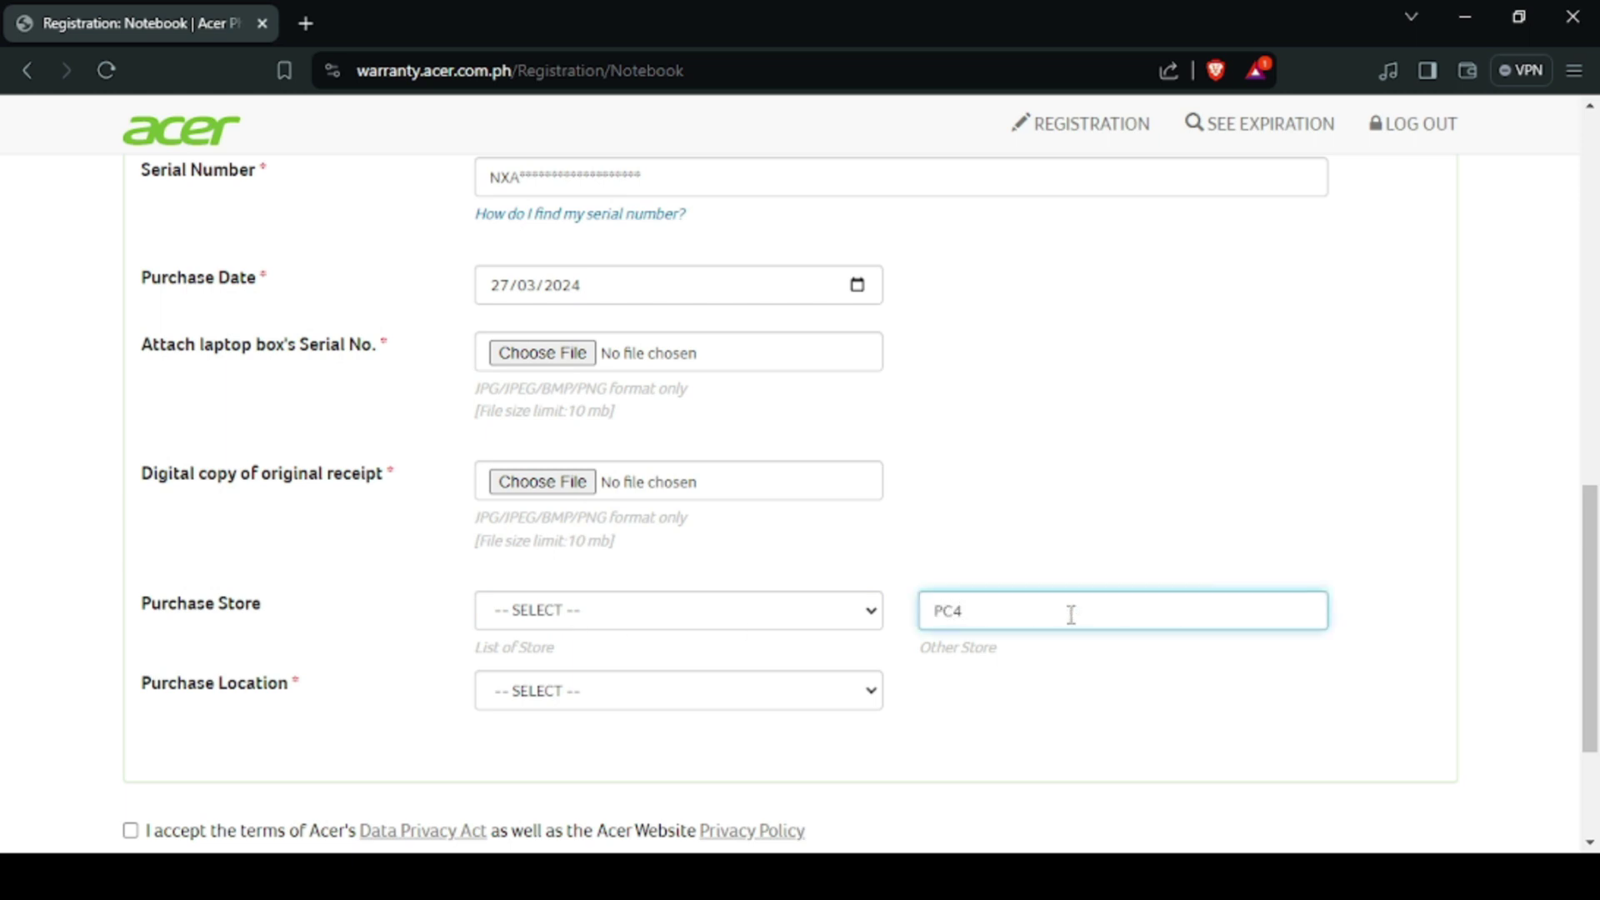
text(Me One Stop Computer Corp.)
click(696, 693)
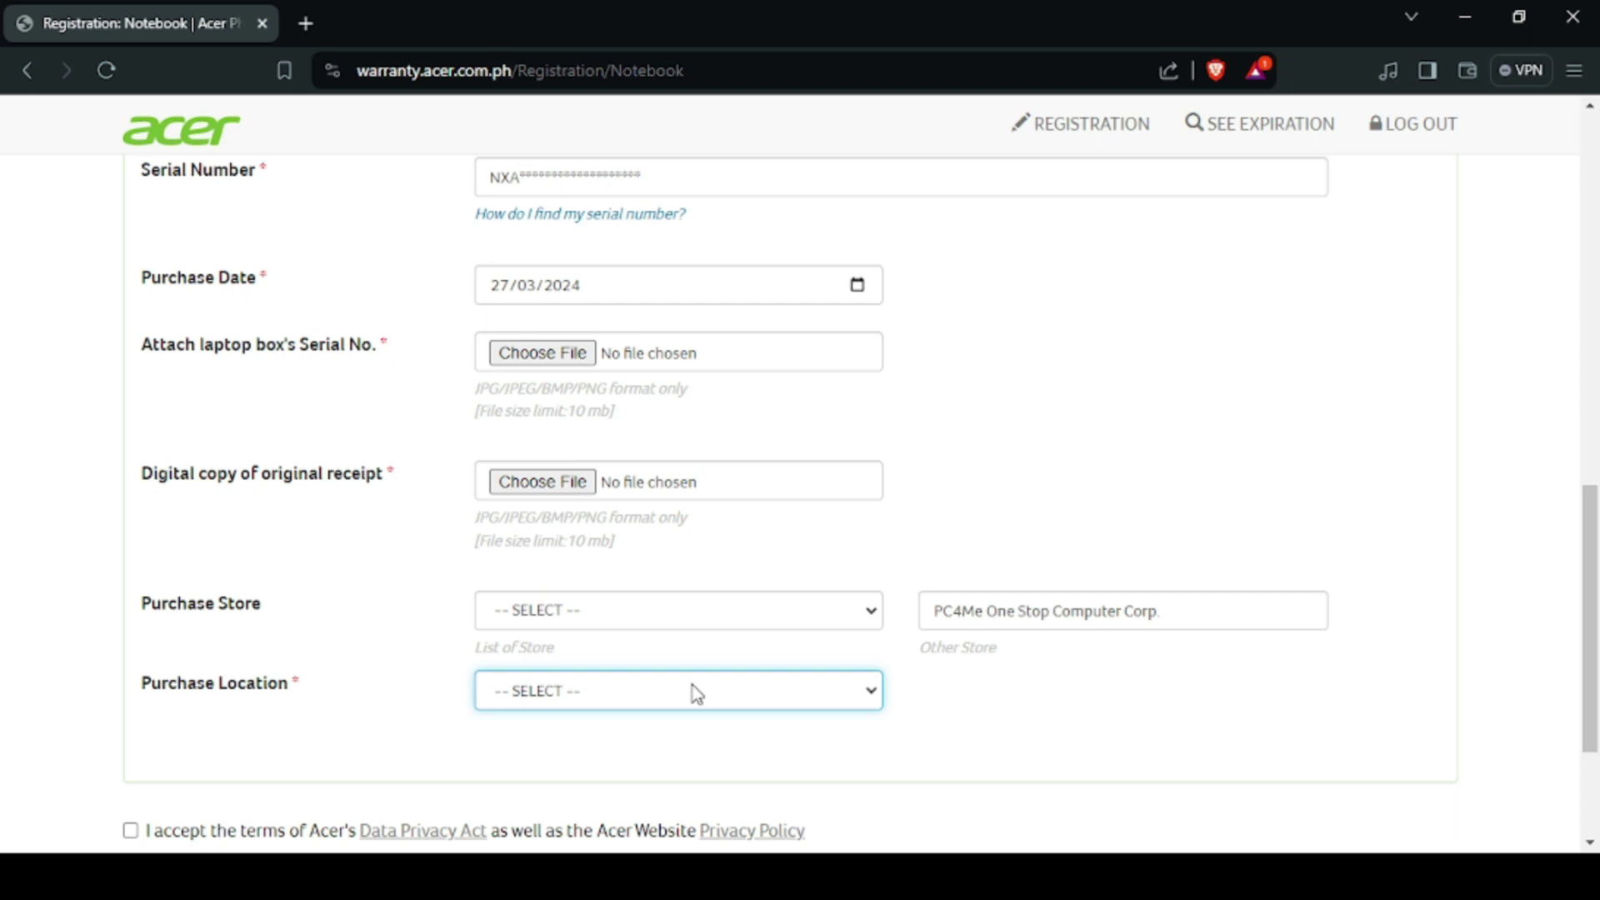
text(la)
scroll(461, 675, down, 3)
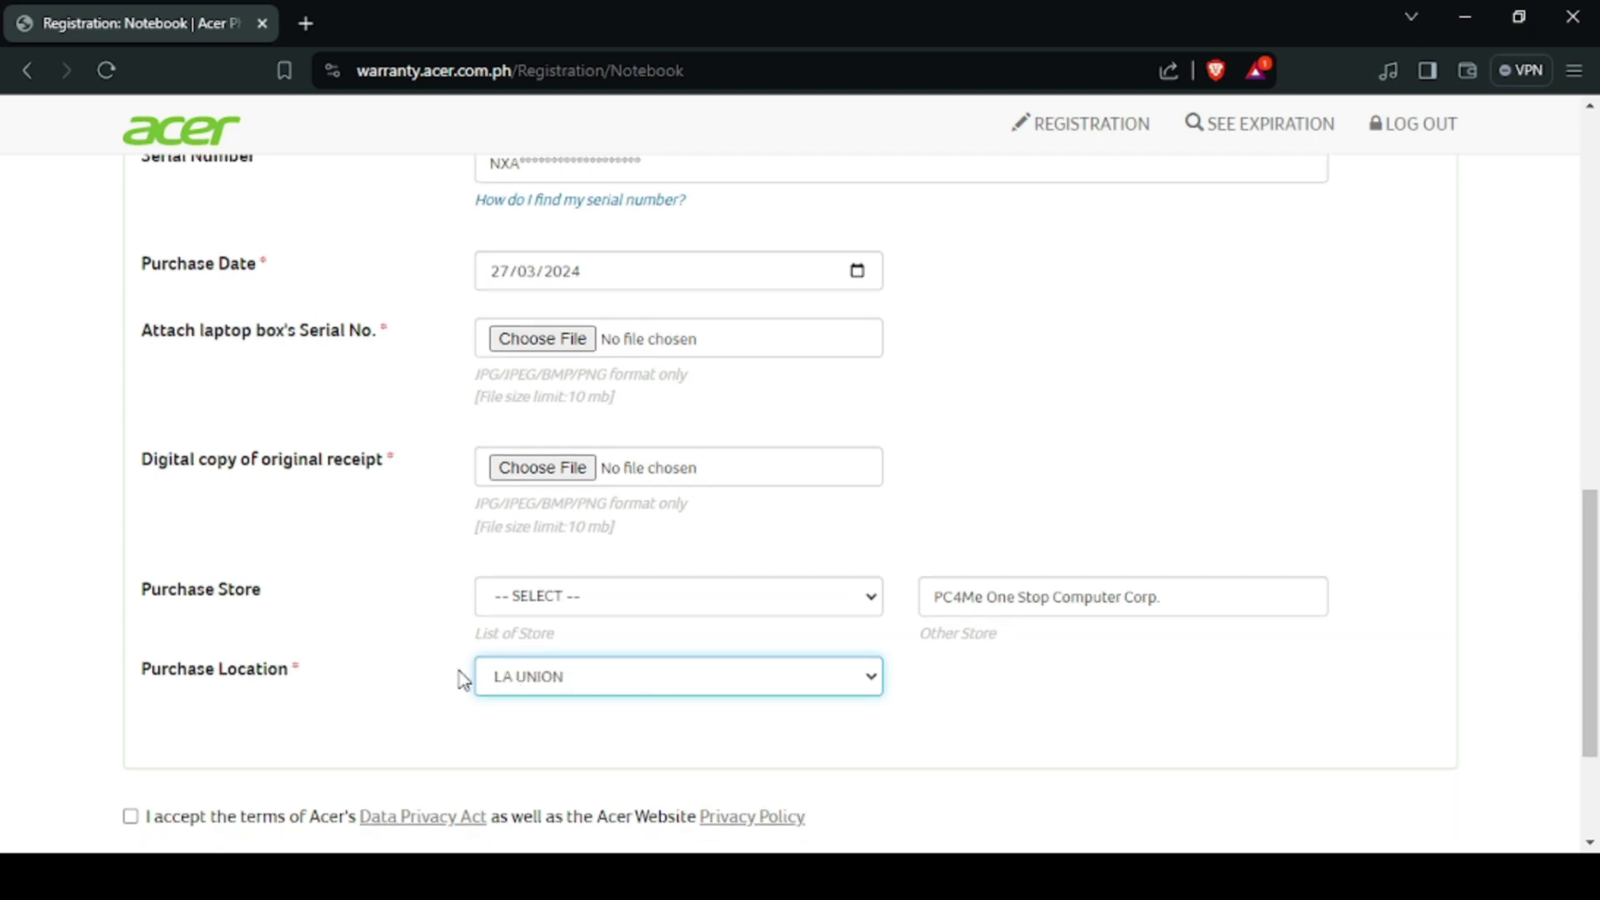
Step: Accept the Data Privacy Act and Privacy Policy terms and submit the registration
click(125, 607)
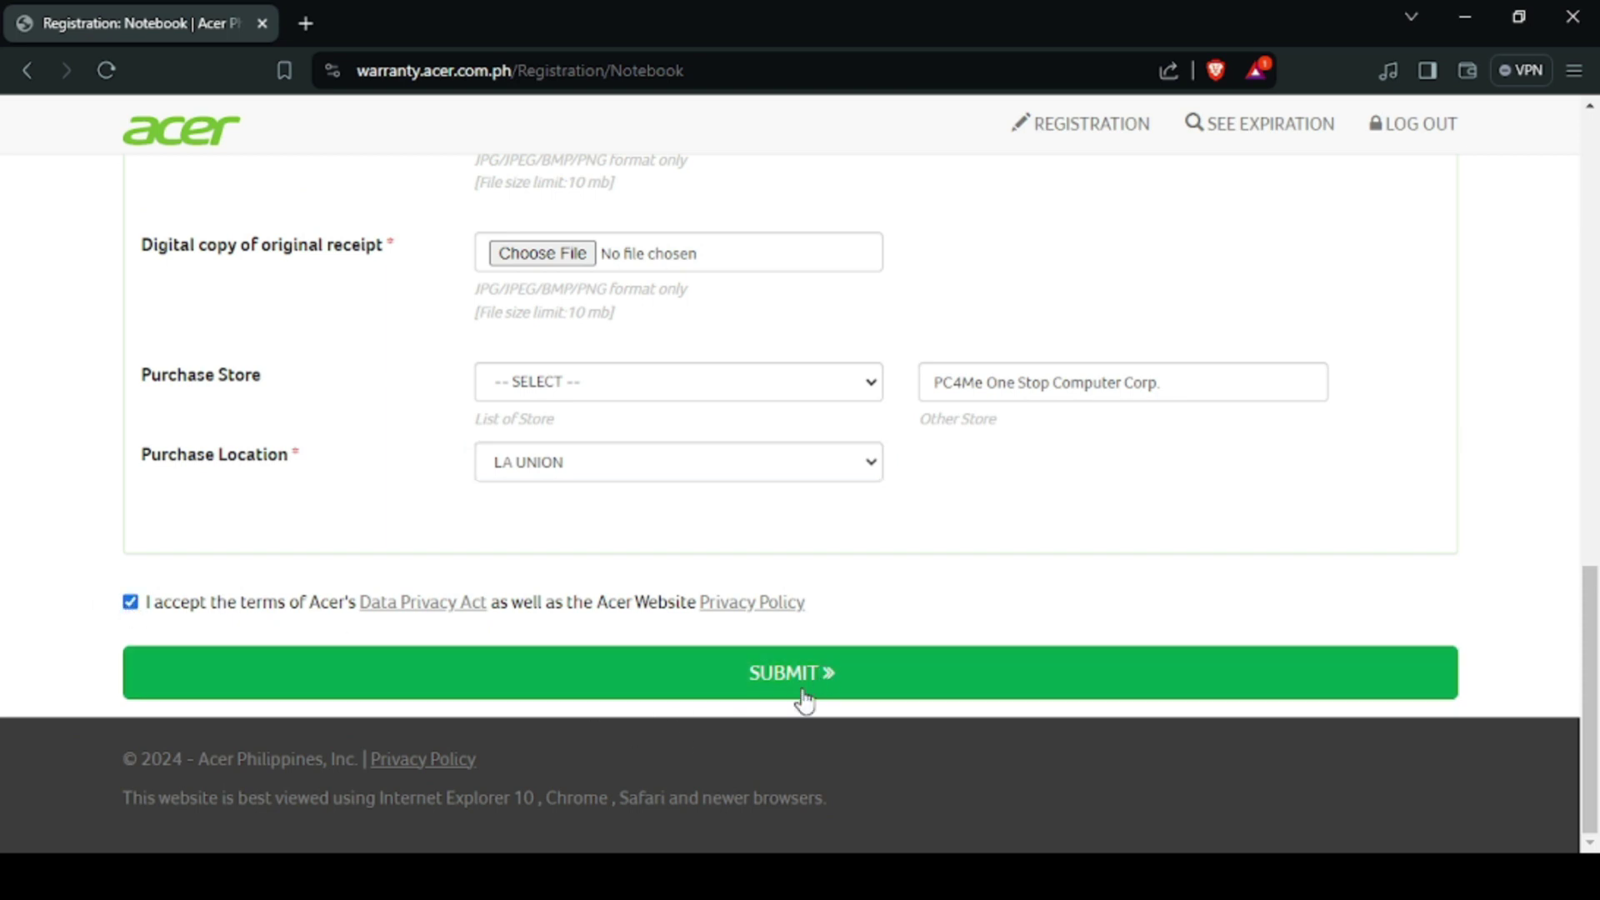
click(765, 685)
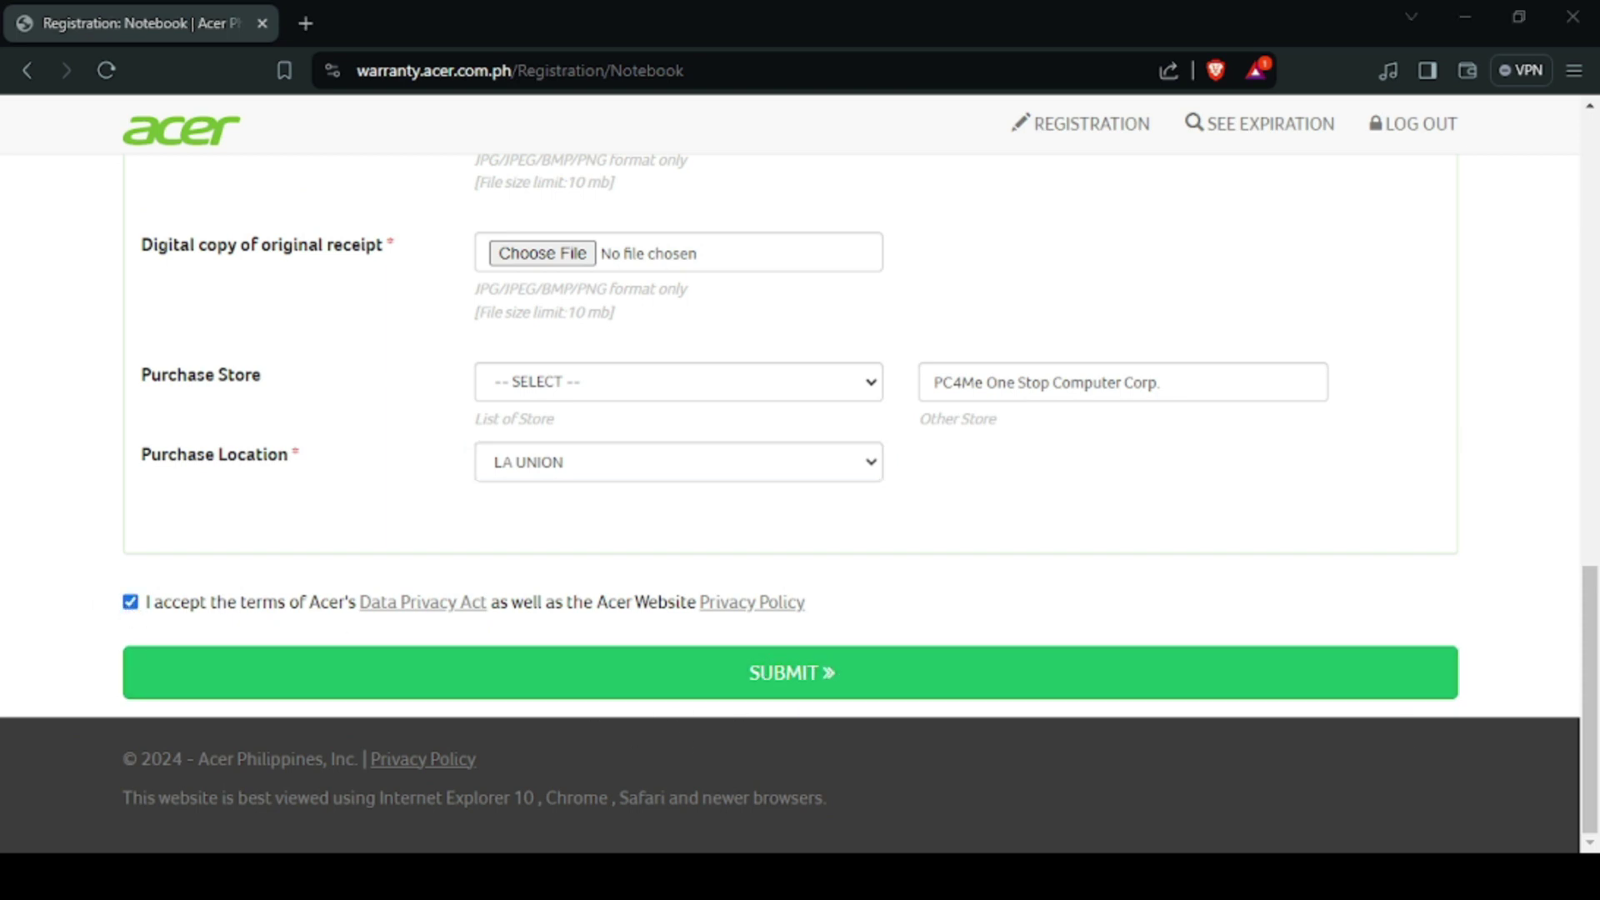